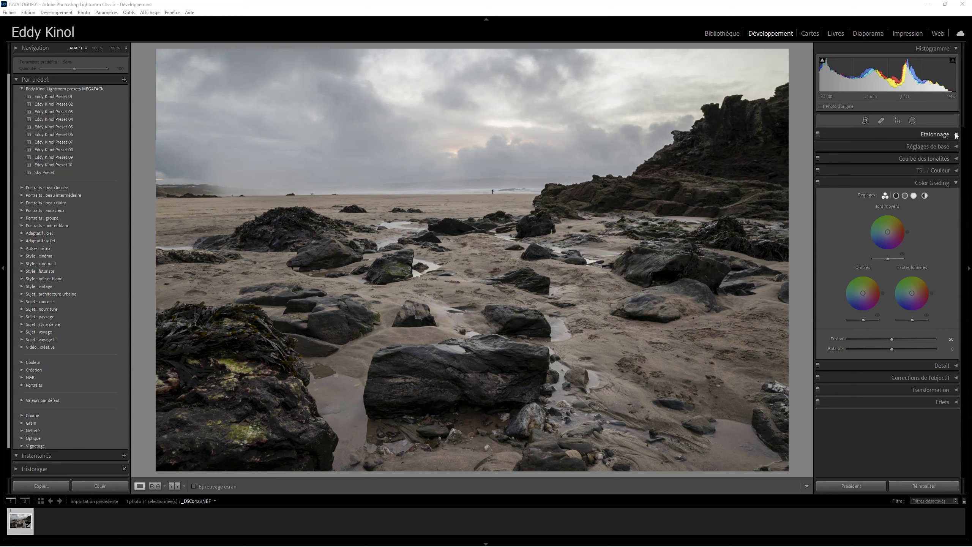
- Look over the camera calibration (Etalonnage) and TSL / Couleur settings, leaving both sections collapsed
{"action": "left_click", "coordinate": [955, 134]}
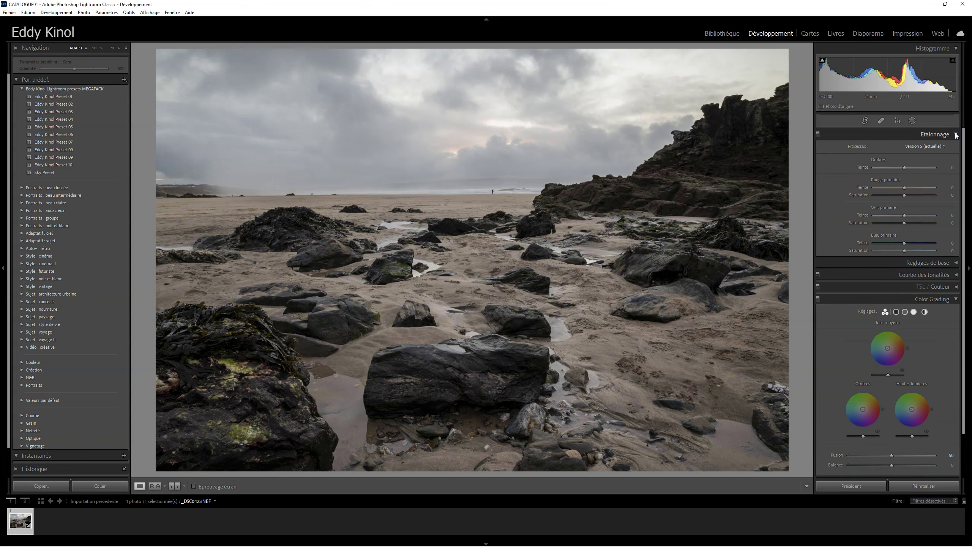
{"action": "left_click", "coordinate": [955, 135]}
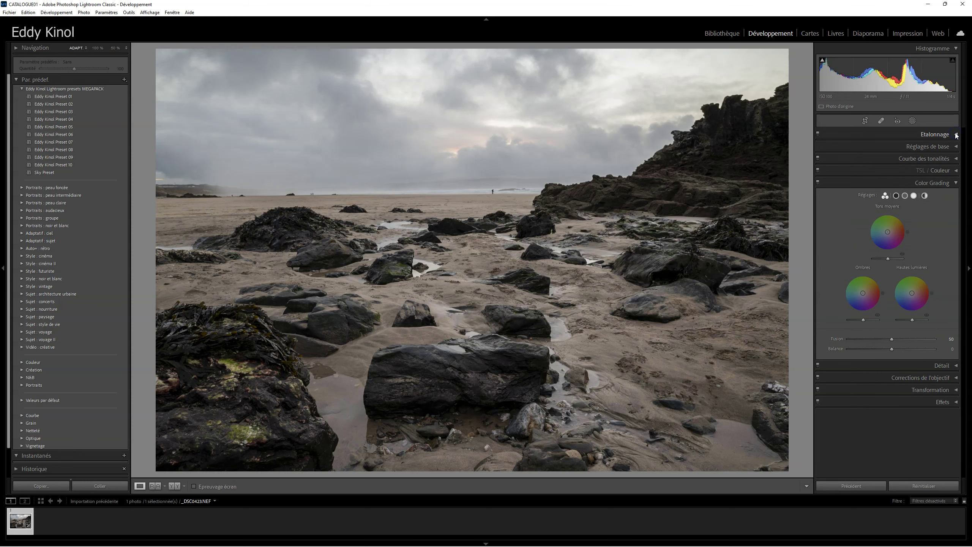
{"action": "left_click", "coordinate": [955, 171]}
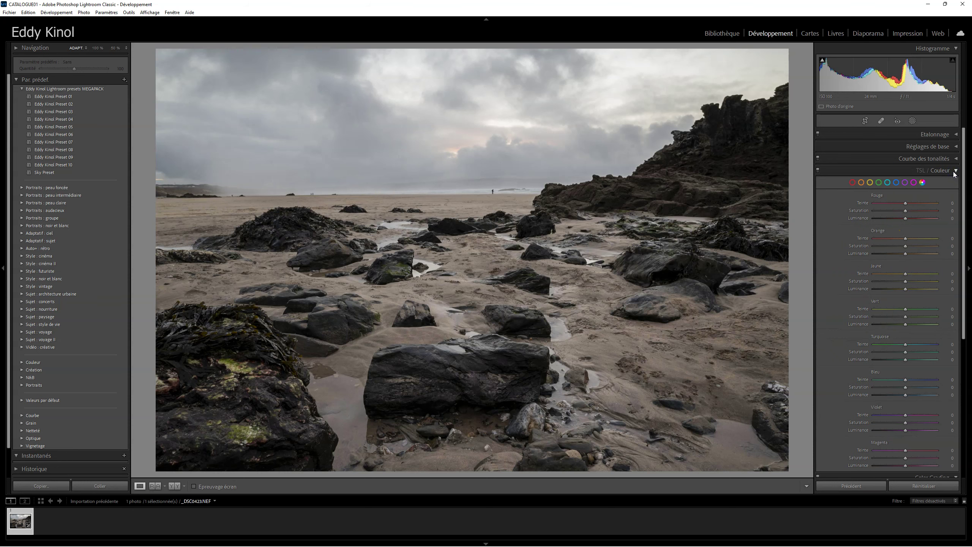
{"action": "left_click", "coordinate": [955, 172]}
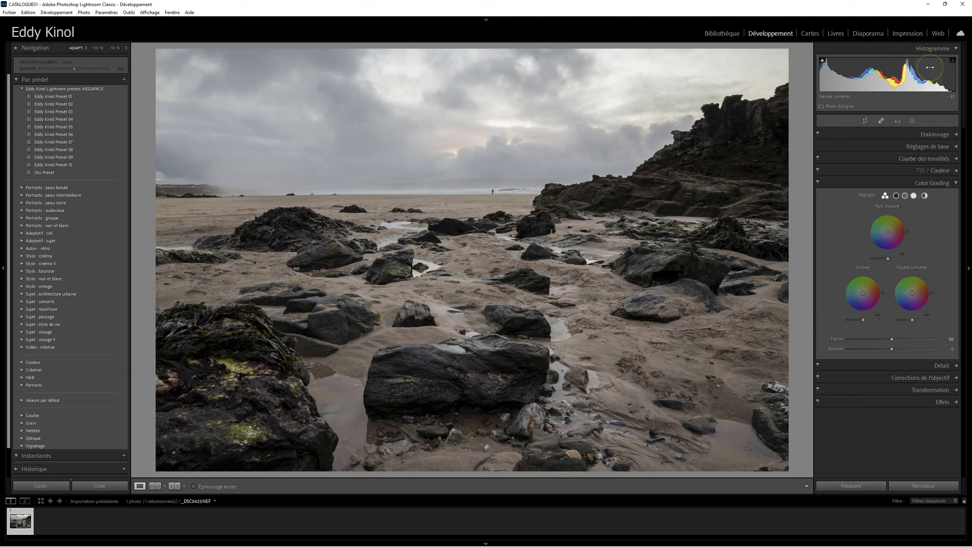
- Review the separate shadows, midtones, highlights and global Color Grading views, and return to the three-wheel view
{"action": "left_click", "coordinate": [880, 64]}
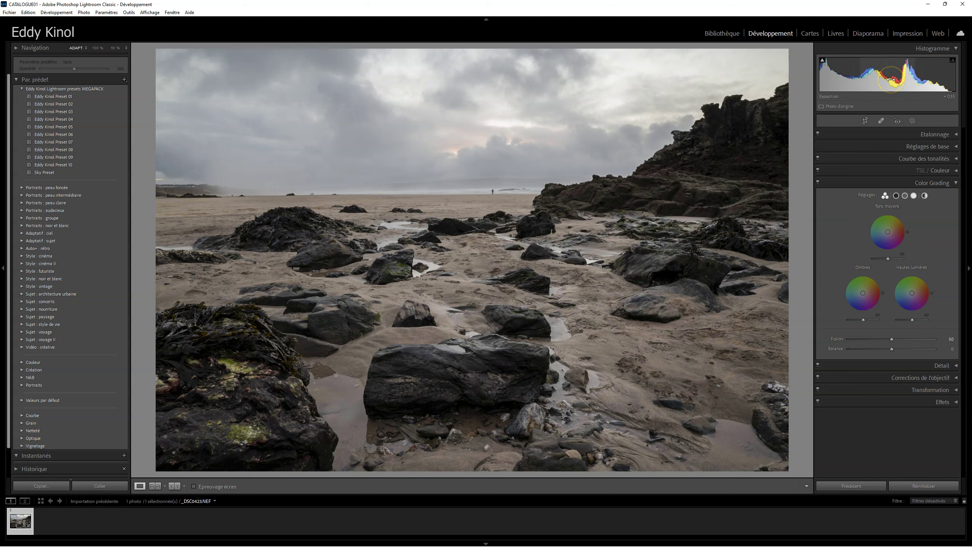
{"action": "left_click", "coordinate": [887, 196]}
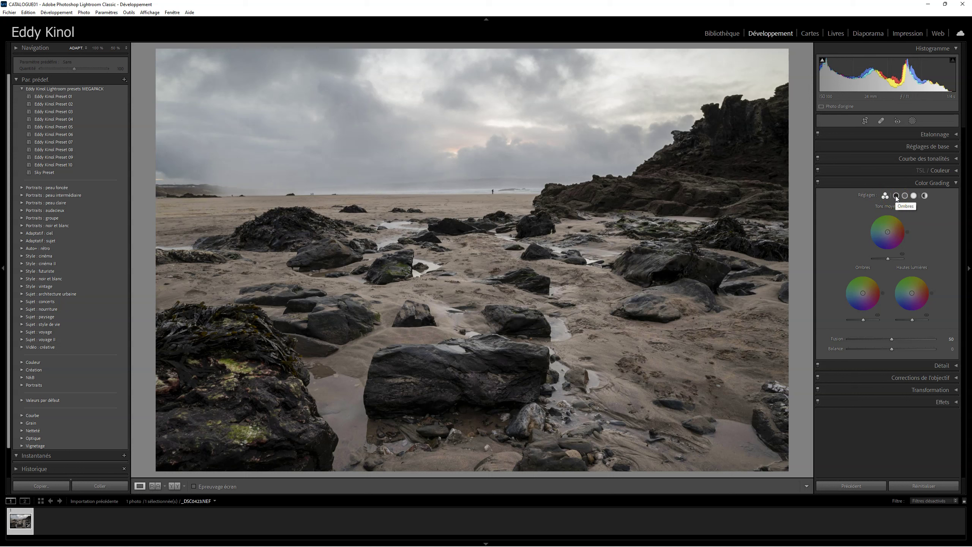
{"action": "left_click", "coordinate": [896, 196]}
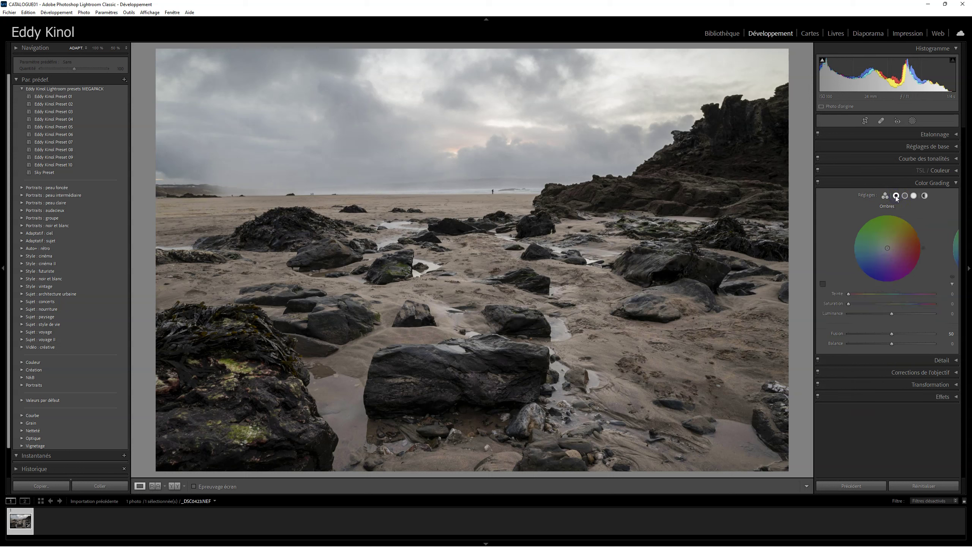
{"action": "left_click", "coordinate": [904, 196]}
{"action": "left_click", "coordinate": [914, 196]}
{"action": "left_click", "coordinate": [925, 196]}
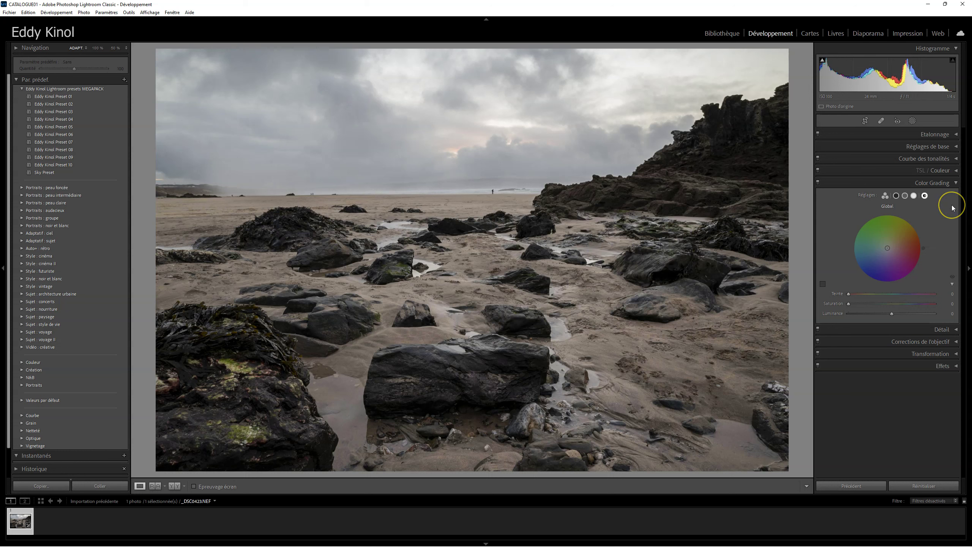
{"action": "left_click", "coordinate": [885, 196]}
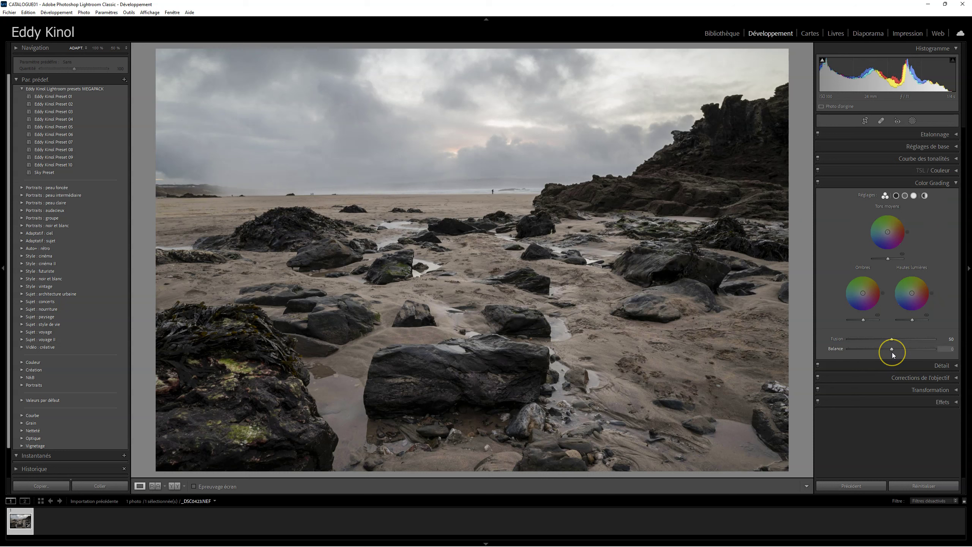
- Try various tints for the shadows, from teal through violet-blue to red
{"action": "left_click", "coordinate": [868, 300]}
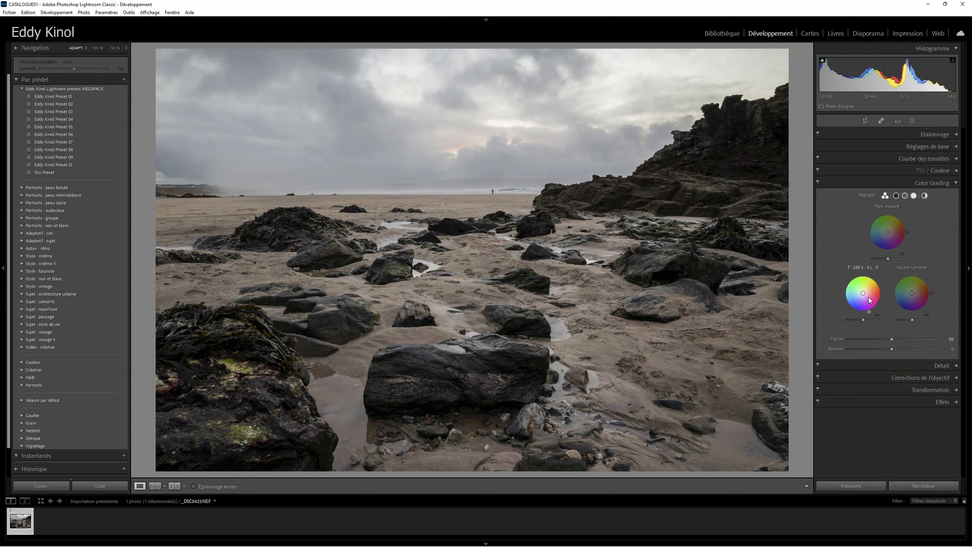
{"action": "left_click", "coordinate": [867, 300]}
{"action": "left_click", "coordinate": [863, 294]}
{"action": "left_click_drag", "start_coordinate": [863, 292], "coordinate": [860, 293]}
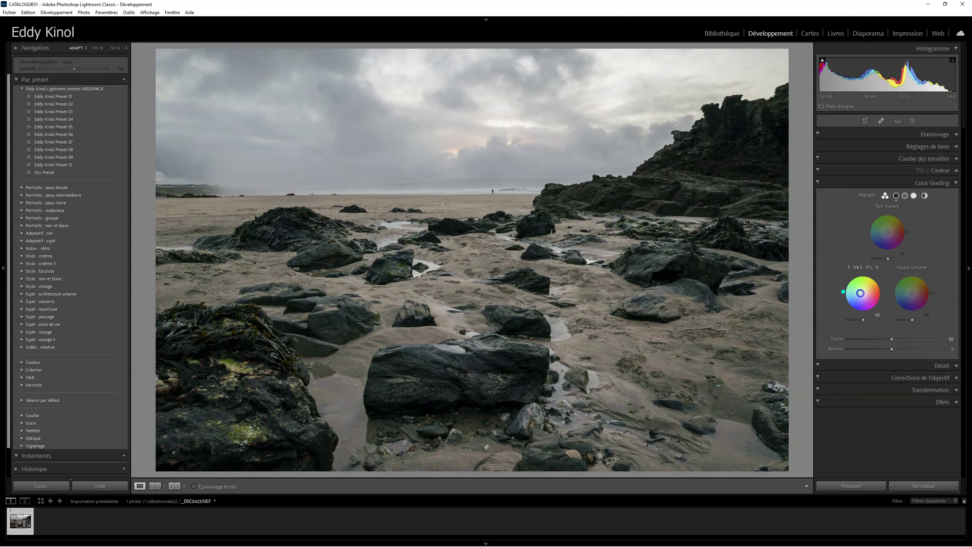
{"action": "left_click_drag", "start_coordinate": [861, 293], "coordinate": [861, 326]}
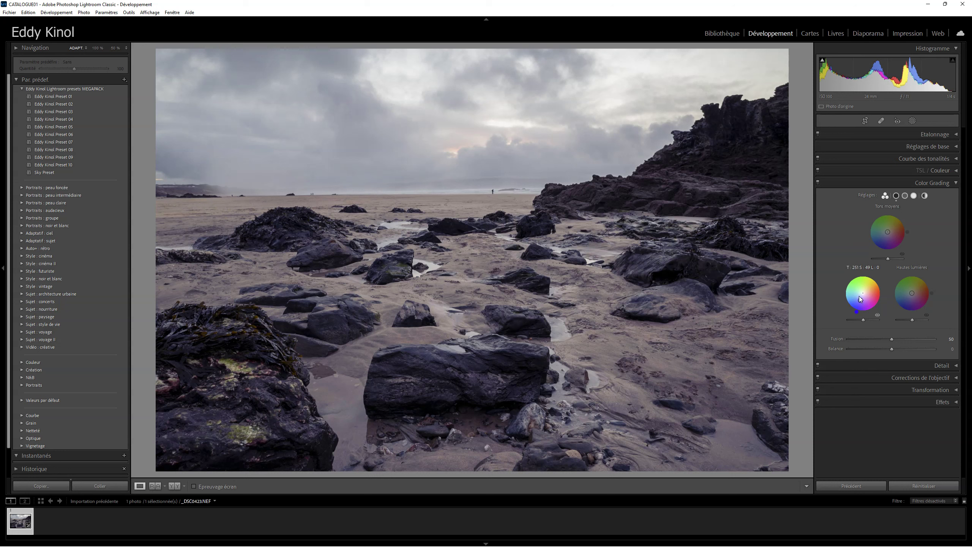
{"action": "left_click_drag", "start_coordinate": [860, 299], "coordinate": [861, 303]}
{"action": "mouse_move", "coordinate": [861, 300]}
{"action": "left_mouse_down"}
{"action": "mouse_move", "coordinate": [857, 311]}
{"action": "mouse_move", "coordinate": [857, 300]}
{"action": "left_mouse_up"}
{"action": "left_click_drag", "start_coordinate": [860, 301], "coordinate": [872, 289]}
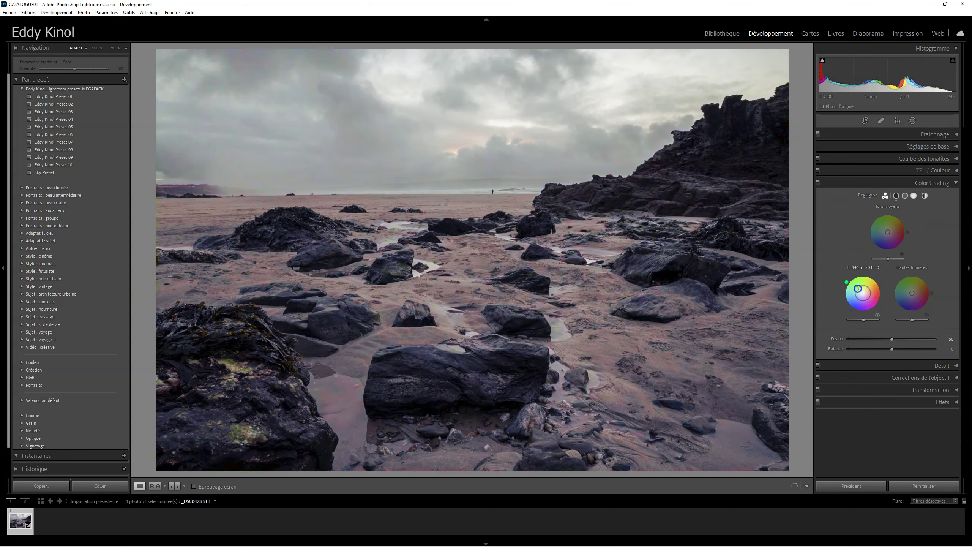
{"action": "left_click_drag", "start_coordinate": [854, 276], "coordinate": [879, 305]}
{"action": "left_click_drag", "start_coordinate": [853, 270], "coordinate": [883, 298]}
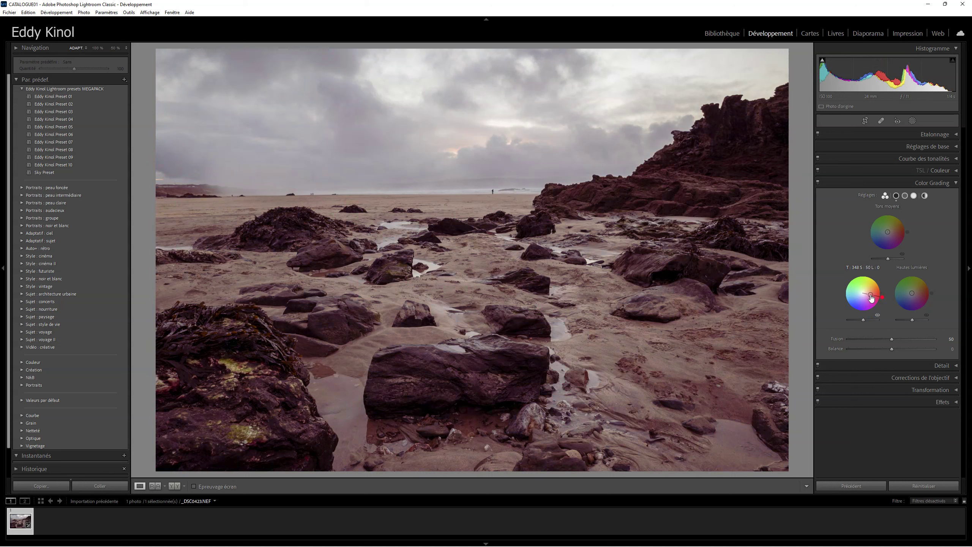
{"action": "mouse_move", "coordinate": [871, 298]}
{"action": "left_mouse_down"}
{"action": "mouse_move", "coordinate": [882, 297]}
{"action": "mouse_move", "coordinate": [869, 294]}
{"action": "left_mouse_up"}
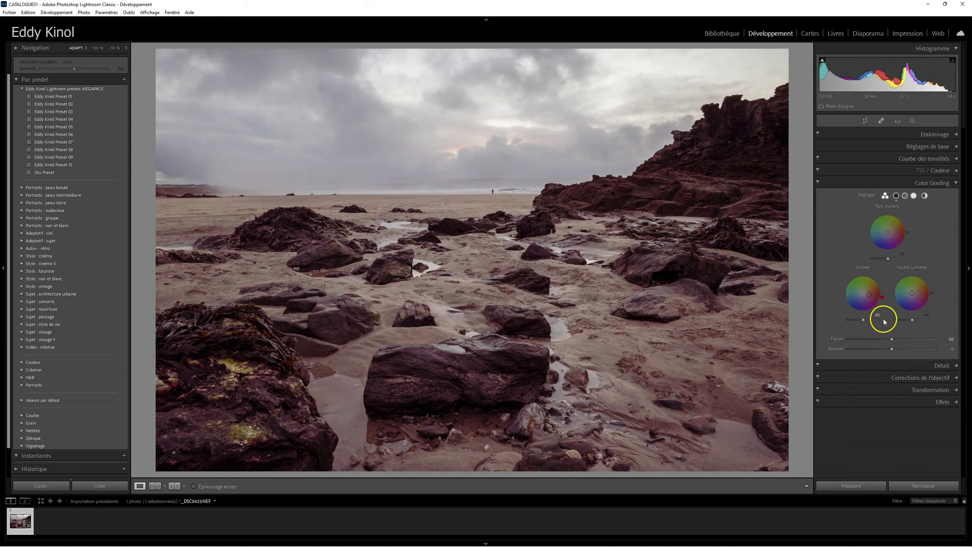
- Raise the shadows luminance to +8, and try out and reset the midtones and highlights luminance
{"action": "left_click", "coordinate": [864, 320]}
{"action": "mouse_move", "coordinate": [863, 320]}
{"action": "left_mouse_down"}
{"action": "mouse_move", "coordinate": [854, 319]}
{"action": "mouse_move", "coordinate": [876, 313]}
{"action": "mouse_move", "coordinate": [853, 315]}
{"action": "mouse_move", "coordinate": [866, 316]}
{"action": "left_mouse_up"}
{"action": "mouse_move", "coordinate": [887, 259]}
{"action": "left_mouse_down"}
{"action": "mouse_move", "coordinate": [874, 260]}
{"action": "mouse_move", "coordinate": [888, 260]}
{"action": "left_mouse_up"}
{"action": "double_click", "coordinate": [889, 259]}
{"action": "left_click_drag", "start_coordinate": [910, 319], "coordinate": [909, 318]}
{"action": "double_click", "coordinate": [909, 318]}
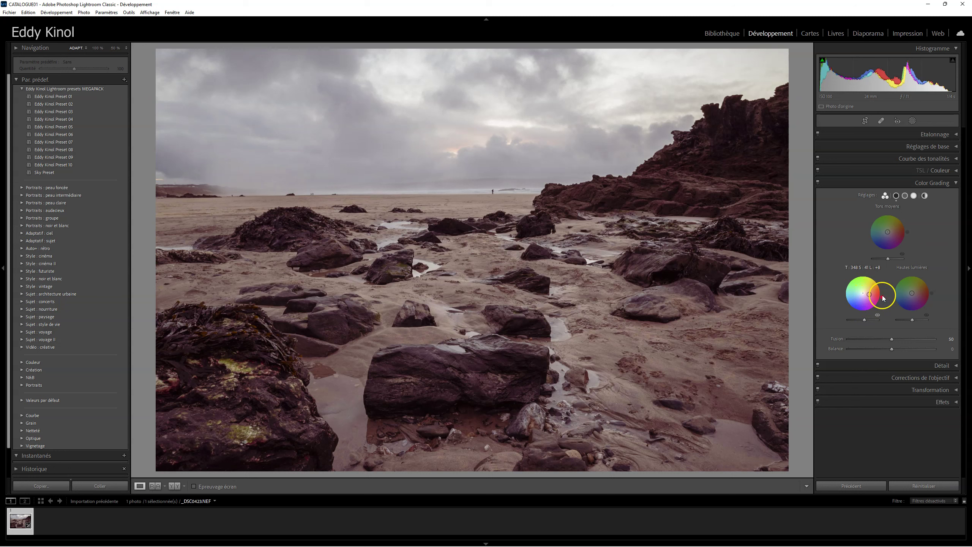
- Tint the shadows blue at hue 229 and saturation 47, and compare the photo with and without the shadows grading
{"action": "left_click_drag", "start_coordinate": [882, 298], "coordinate": [883, 300]}
{"action": "left_click_drag", "start_coordinate": [869, 295], "coordinate": [859, 300]}
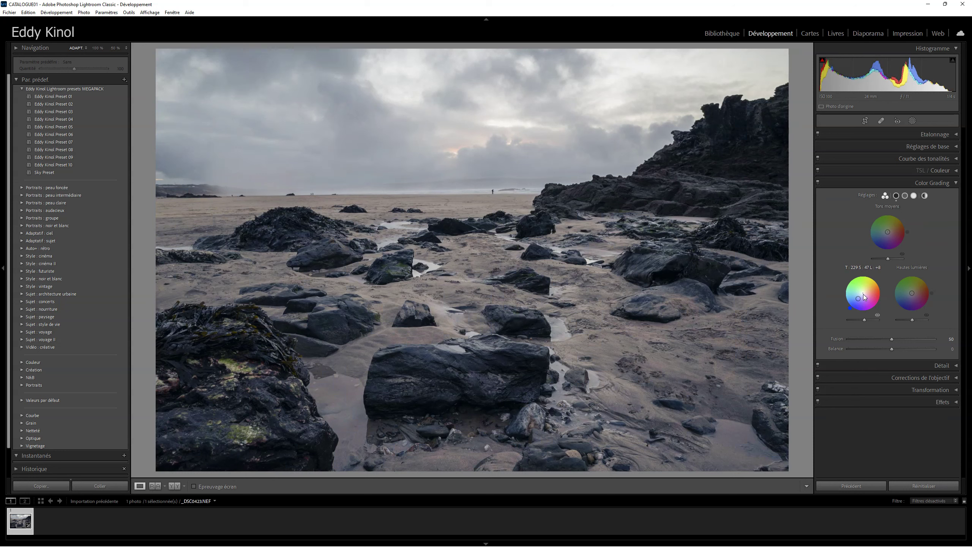
{"action": "left_click", "coordinate": [877, 315]}
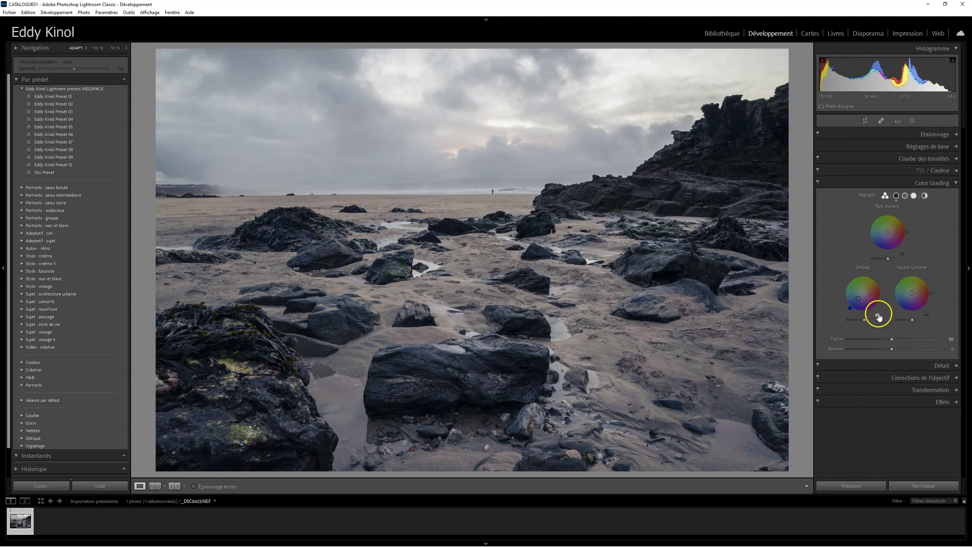
{"action": "left_click", "coordinate": [877, 314]}
{"action": "left_click", "coordinate": [877, 315]}
{"action": "left_click", "coordinate": [878, 315]}
{"action": "left_click", "coordinate": [877, 314]}
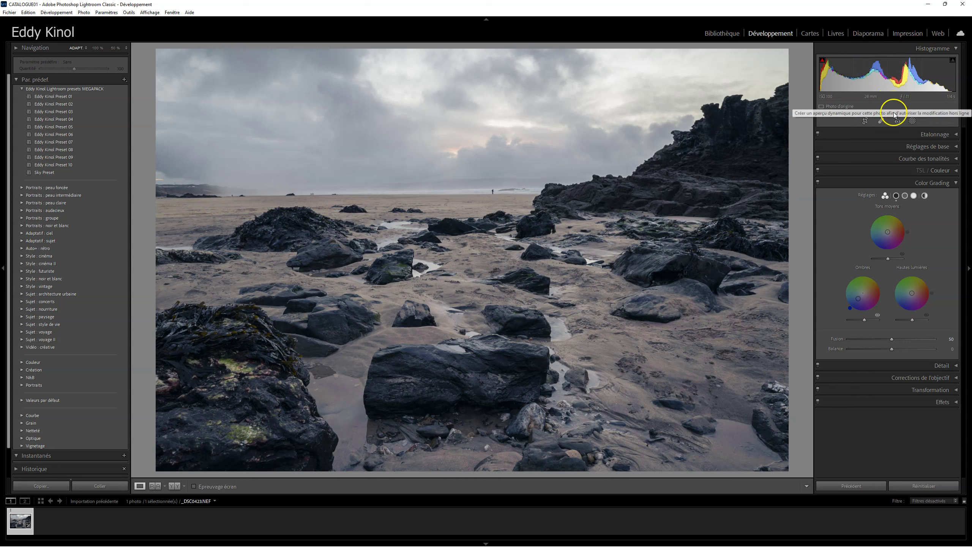
- Tint the highlights warm orange at hue 20 and saturation 24
{"action": "left_click", "coordinate": [881, 145]}
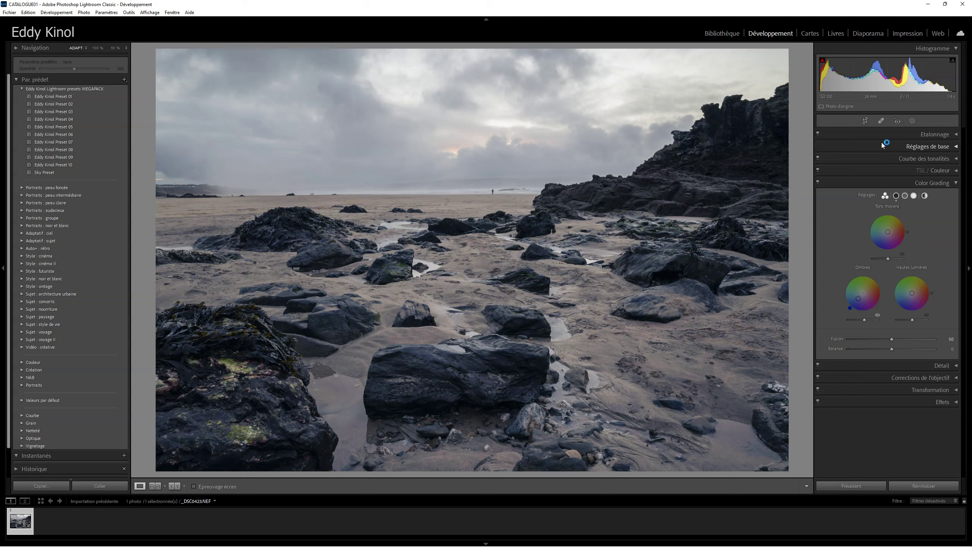
{"action": "left_click", "coordinate": [911, 200]}
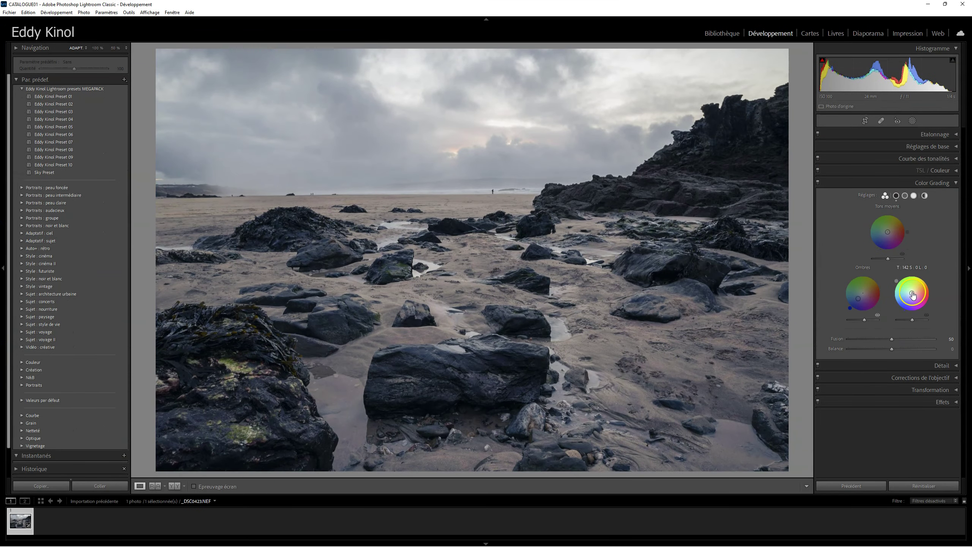
{"action": "mouse_move", "coordinate": [913, 294]}
{"action": "left_mouse_down"}
{"action": "mouse_move", "coordinate": [906, 289]}
{"action": "mouse_move", "coordinate": [916, 293]}
{"action": "left_mouse_up"}
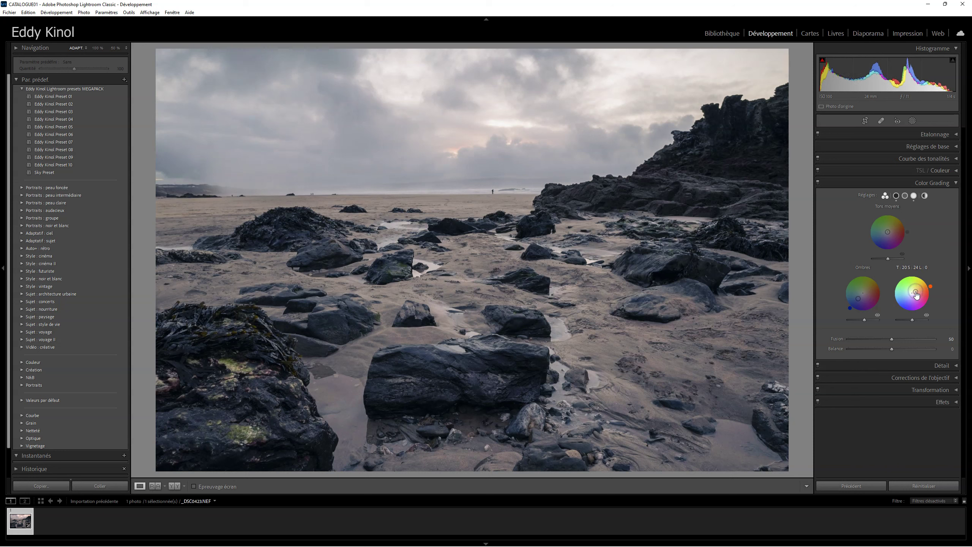
- Compare the photo with and without the highlights grading, and with and without all Color Grading
{"action": "left_click", "coordinate": [925, 317]}
{"action": "left_click", "coordinate": [925, 316]}
{"action": "left_click", "coordinate": [925, 317]}
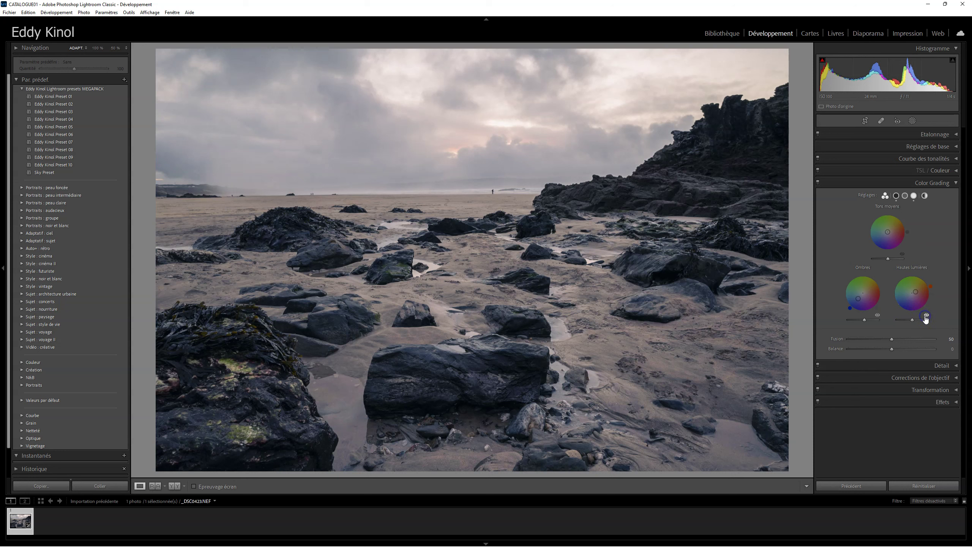
{"action": "left_click", "coordinate": [925, 316]}
{"action": "left_click", "coordinate": [818, 183]}
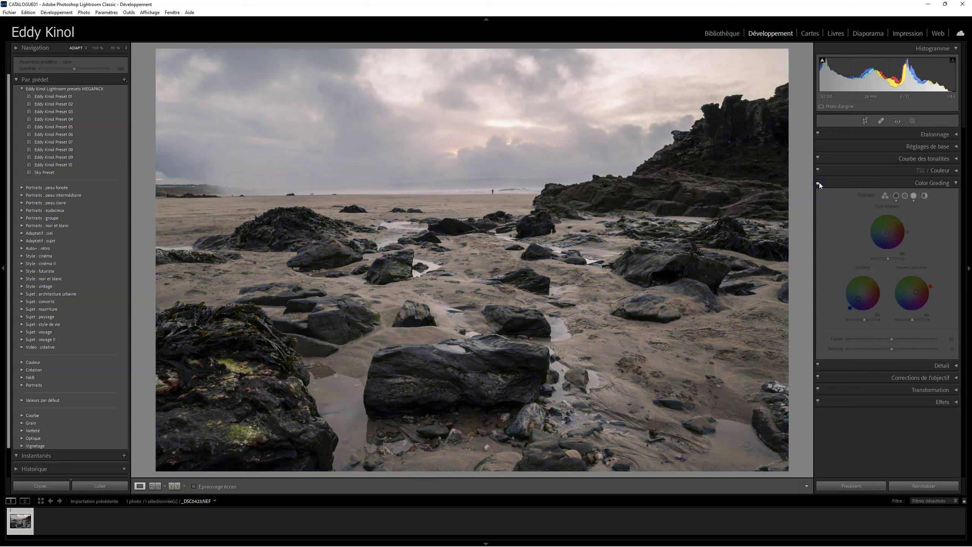
{"action": "left_click", "coordinate": [818, 182]}
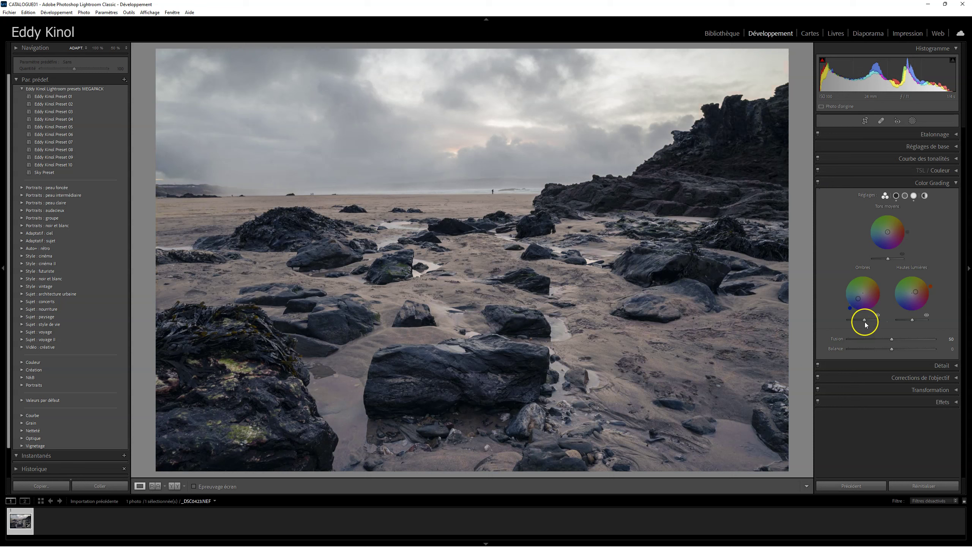
- Try a lower luminance for the shadows and highlights, and reset both to neutral
{"action": "left_click_drag", "start_coordinate": [866, 324], "coordinate": [905, 322]}
{"action": "left_click", "coordinate": [910, 320]}
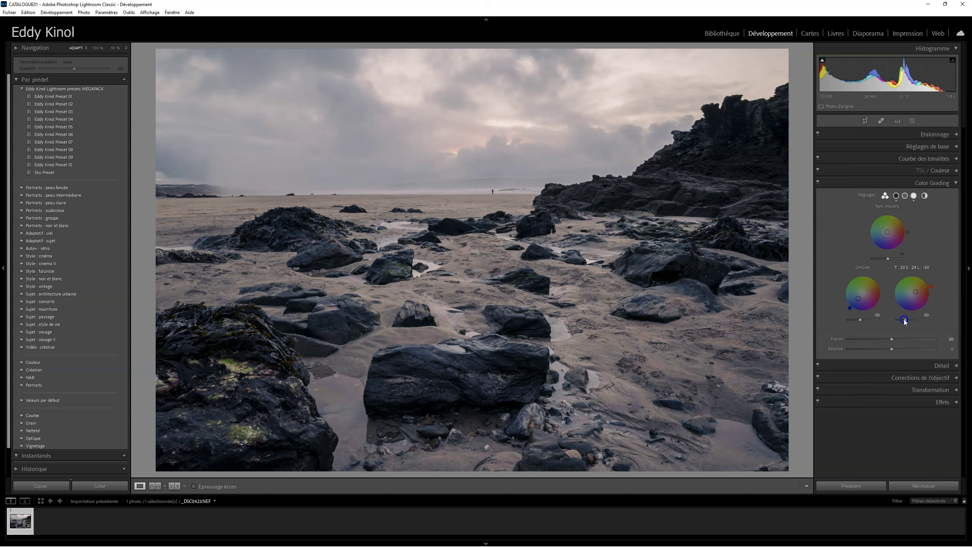
{"action": "double_click", "coordinate": [906, 321]}
{"action": "double_click", "coordinate": [862, 320]}
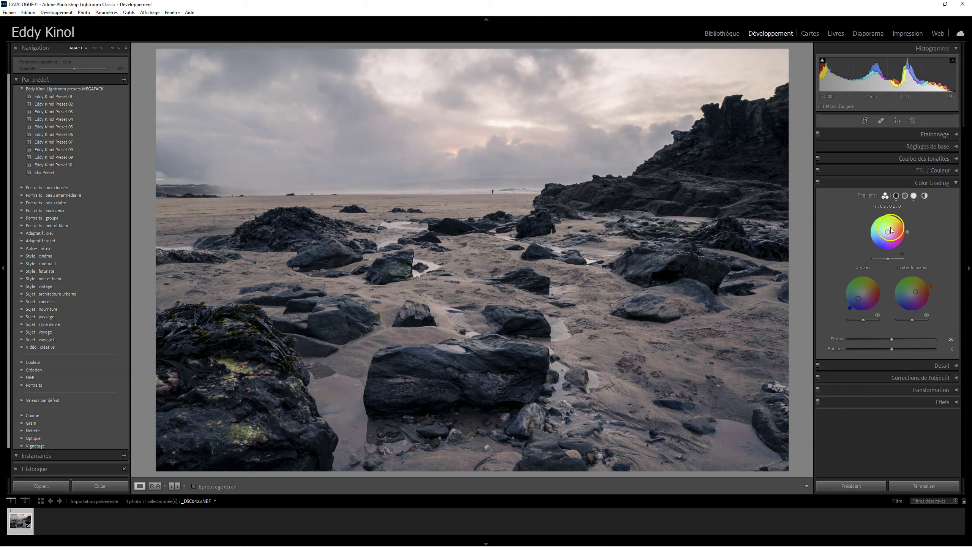
- Experiment with midtone tints and settle on a green one at about hue 93 and saturation 23
{"action": "mouse_move", "coordinate": [888, 235]}
{"action": "left_mouse_down"}
{"action": "mouse_move", "coordinate": [895, 249]}
{"action": "mouse_move", "coordinate": [872, 235]}
{"action": "mouse_move", "coordinate": [875, 223]}
{"action": "mouse_move", "coordinate": [896, 222]}
{"action": "mouse_move", "coordinate": [899, 239]}
{"action": "mouse_move", "coordinate": [878, 247]}
{"action": "mouse_move", "coordinate": [895, 249]}
{"action": "mouse_move", "coordinate": [888, 247]}
{"action": "left_mouse_up"}
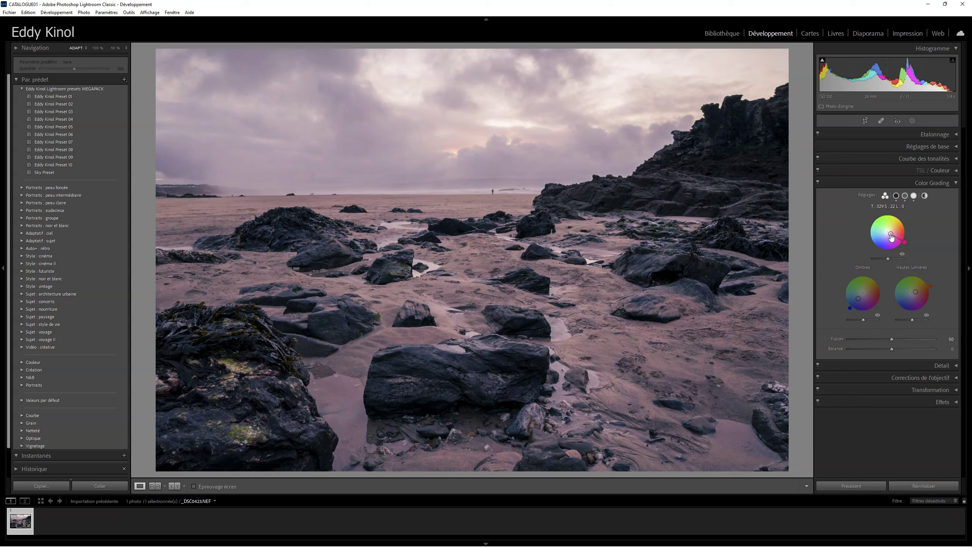
{"action": "left_click_drag", "start_coordinate": [890, 234], "coordinate": [893, 233]}
{"action": "left_click", "coordinate": [891, 238]}
{"action": "mouse_move", "coordinate": [892, 234]}
{"action": "left_mouse_down"}
{"action": "mouse_move", "coordinate": [879, 233]}
{"action": "mouse_move", "coordinate": [888, 221]}
{"action": "left_mouse_up"}
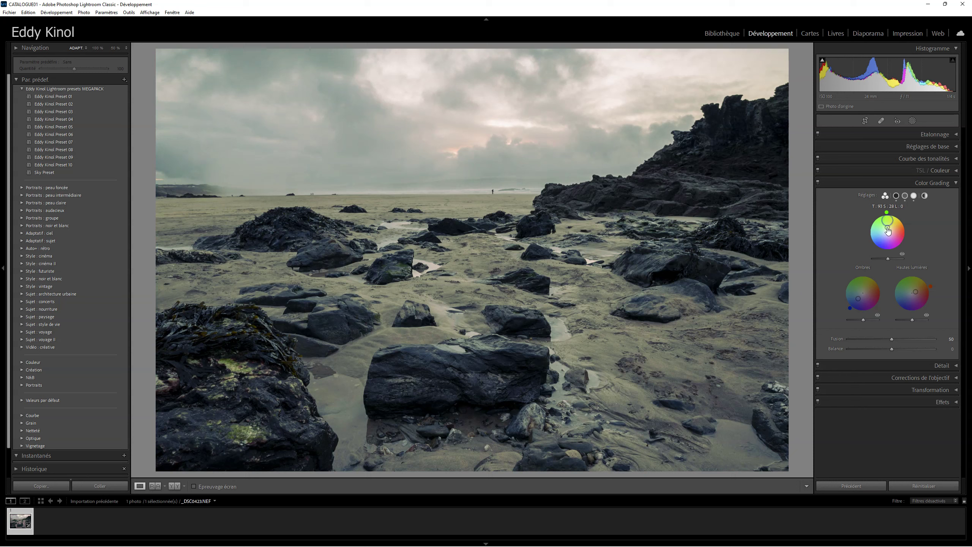
{"action": "mouse_move", "coordinate": [887, 231]}
{"action": "left_mouse_down"}
{"action": "mouse_move", "coordinate": [892, 218]}
{"action": "mouse_move", "coordinate": [890, 235]}
{"action": "left_mouse_up"}
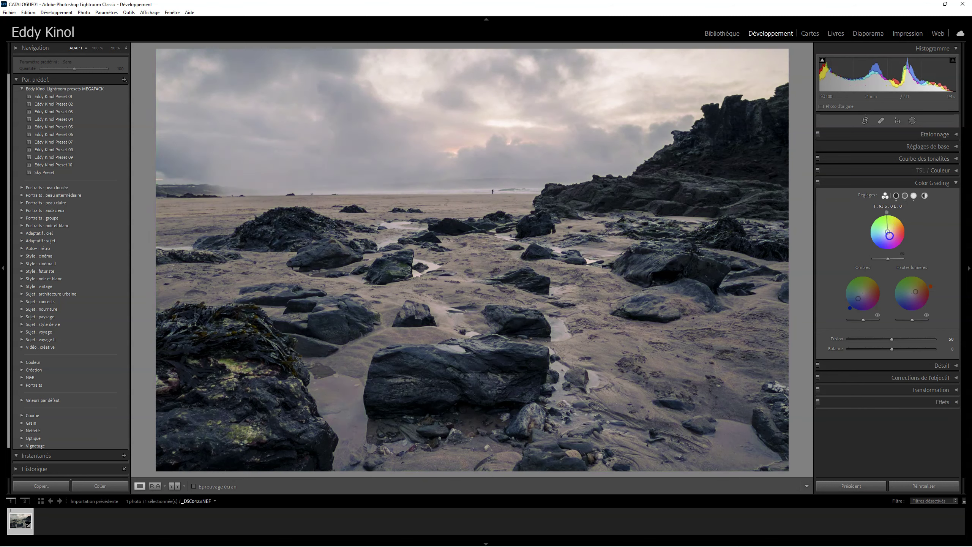
{"action": "left_click_drag", "start_coordinate": [890, 233], "coordinate": [890, 229]}
- Compare the photo before and after by switching the Color Grading off and on
{"action": "left_click", "coordinate": [817, 182]}
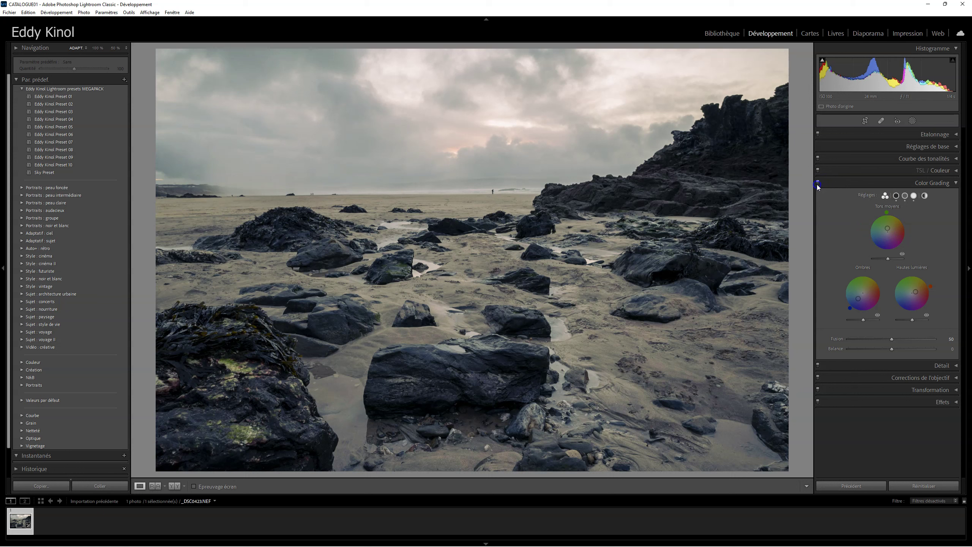
{"action": "left_click", "coordinate": [817, 182]}
{"action": "left_click", "coordinate": [817, 184]}
{"action": "left_click", "coordinate": [817, 184]}
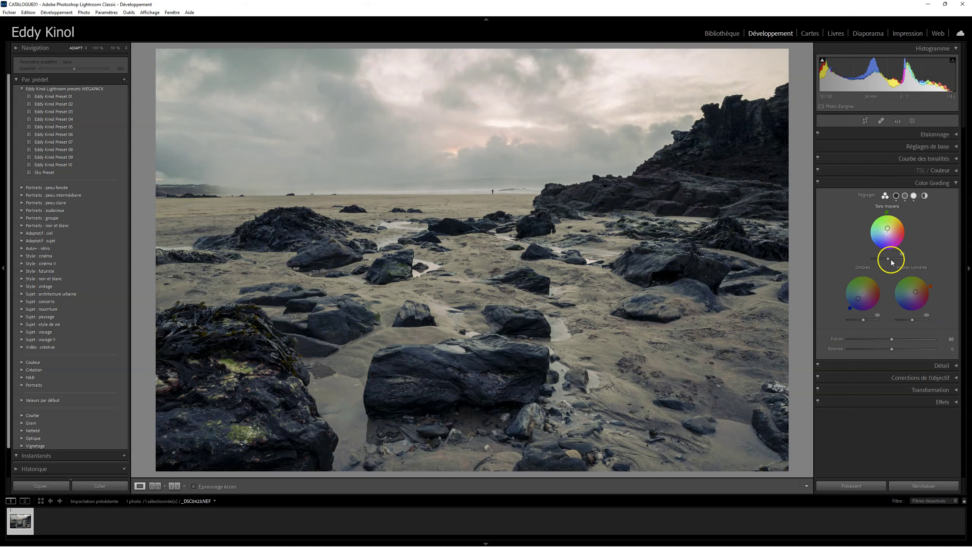
- Darken the shadows and highlights with their luminance settings, and set the midtones luminance slightly above neutral
{"action": "left_click_drag", "start_coordinate": [888, 260], "coordinate": [880, 258]}
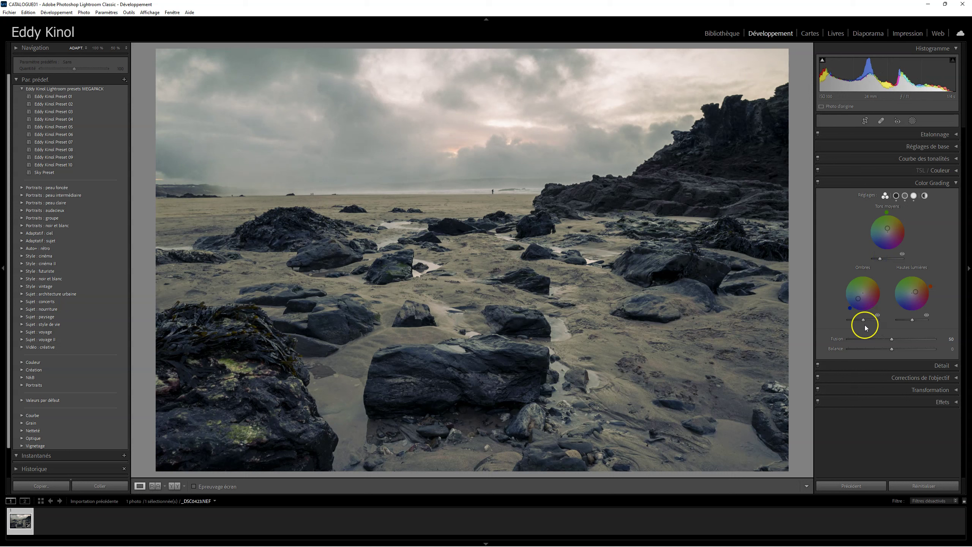
{"action": "left_click_drag", "start_coordinate": [864, 320], "coordinate": [910, 318]}
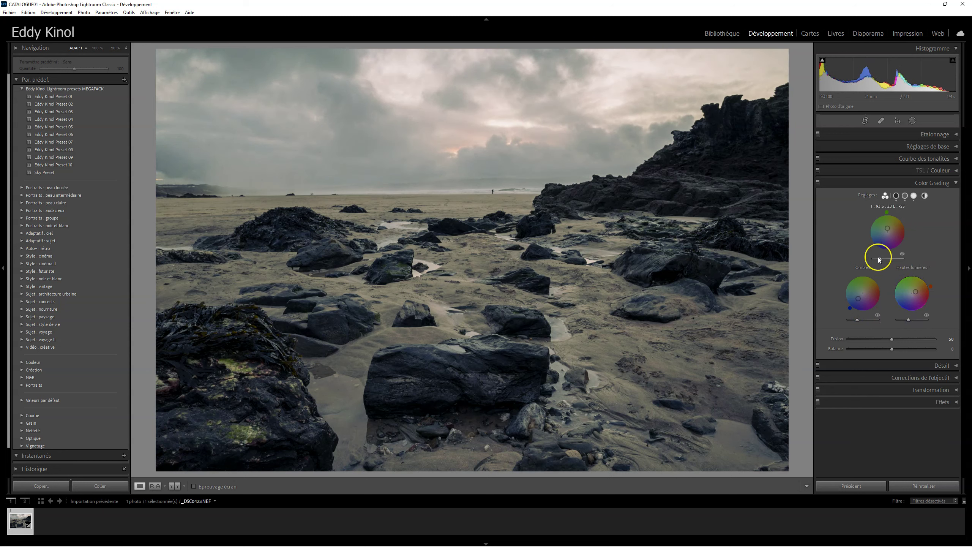
{"action": "mouse_move", "coordinate": [880, 259]}
{"action": "left_mouse_down"}
{"action": "mouse_move", "coordinate": [897, 260]}
{"action": "mouse_move", "coordinate": [889, 259]}
{"action": "left_mouse_up"}
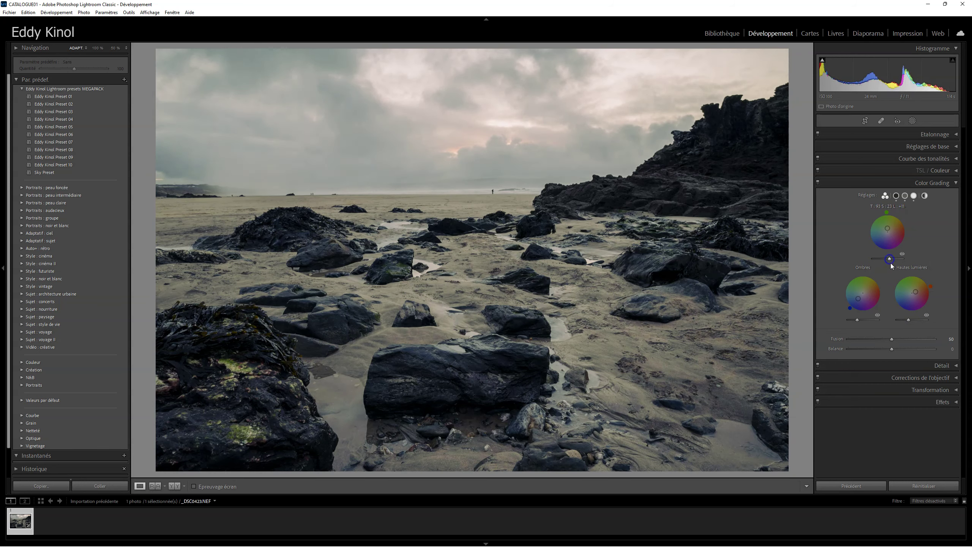
- Compare the photo with the Color Grading off and on, and try a higher blending value before resetting it to 50
{"action": "left_click", "coordinate": [818, 184]}
{"action": "left_click", "coordinate": [818, 183]}
{"action": "mouse_move", "coordinate": [893, 340]}
{"action": "left_mouse_down"}
{"action": "mouse_move", "coordinate": [920, 338]}
{"action": "mouse_move", "coordinate": [876, 337]}
{"action": "mouse_move", "coordinate": [927, 337]}
{"action": "mouse_move", "coordinate": [887, 336]}
{"action": "mouse_move", "coordinate": [924, 336]}
{"action": "mouse_move", "coordinate": [905, 339]}
{"action": "left_mouse_up"}
{"action": "double_click", "coordinate": [853, 340]}
- Shift the Color Grading balance toward the shadows to about −45 and compare the photo with the grading off and on
{"action": "mouse_move", "coordinate": [892, 351]}
{"action": "left_mouse_down"}
{"action": "mouse_move", "coordinate": [864, 351]}
{"action": "mouse_move", "coordinate": [921, 342]}
{"action": "mouse_move", "coordinate": [867, 348]}
{"action": "mouse_move", "coordinate": [898, 349]}
{"action": "mouse_move", "coordinate": [877, 350]}
{"action": "left_mouse_up"}
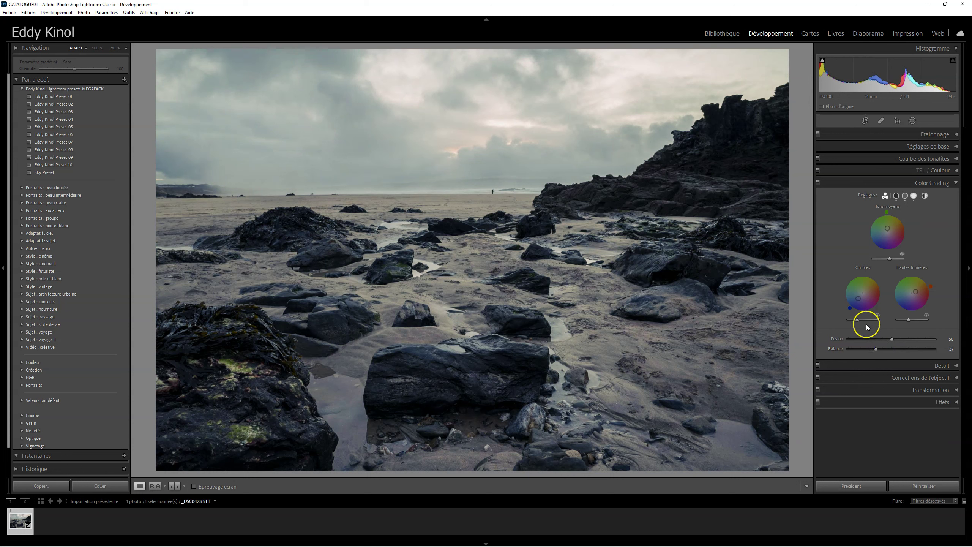
{"action": "mouse_move", "coordinate": [876, 349]}
{"action": "left_mouse_down"}
{"action": "mouse_move", "coordinate": [901, 347]}
{"action": "mouse_move", "coordinate": [871, 348]}
{"action": "left_mouse_up"}
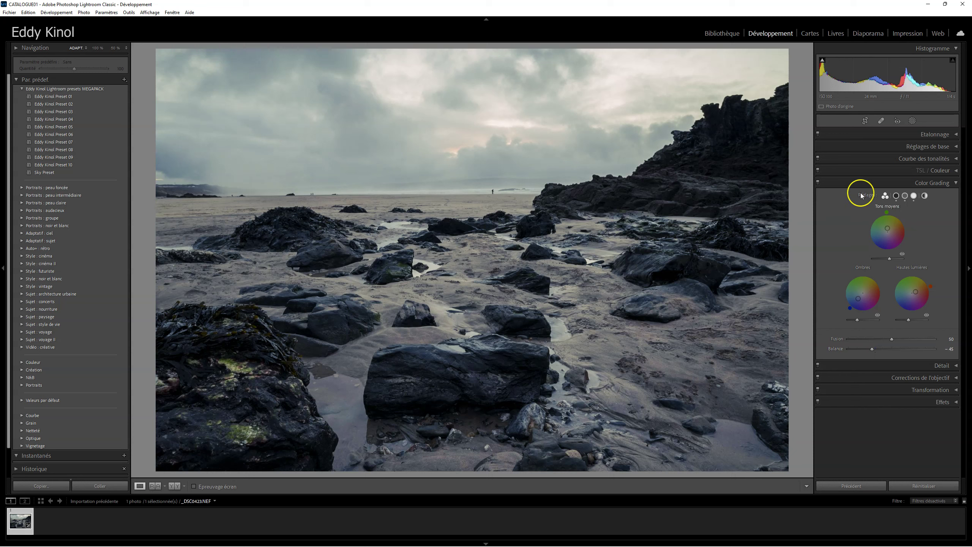
{"action": "left_click", "coordinate": [818, 183]}
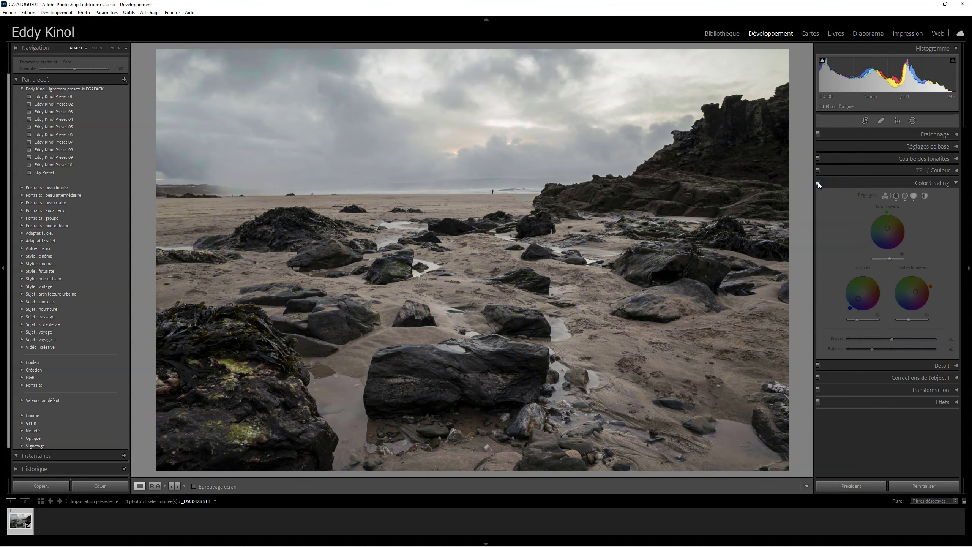
{"action": "left_click", "coordinate": [818, 183]}
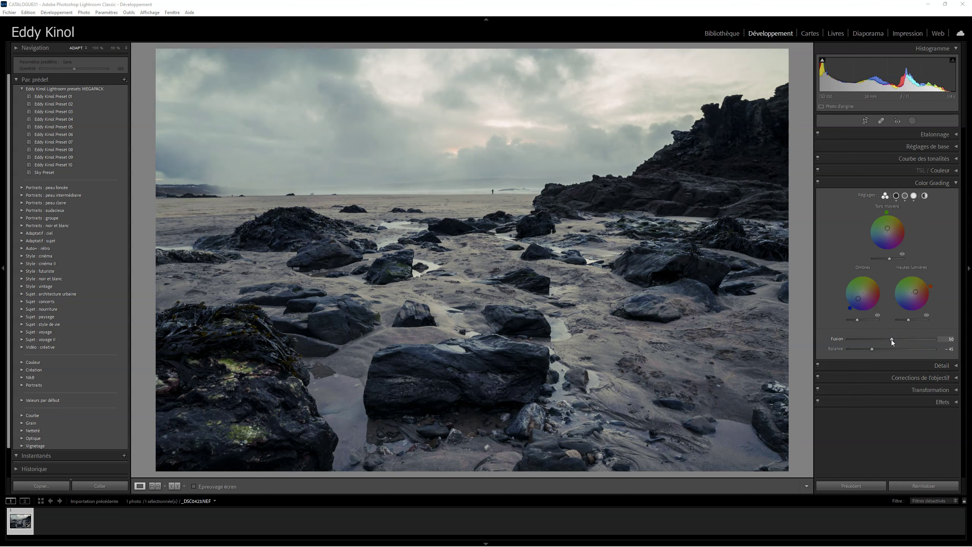
- Try out the blending and balance adjustments in the exaggerated color preview, returning them to 50 and about −45
{"action": "mouse_move", "coordinate": [891, 340]}
{"action": "left_mouse_down"}
{"action": "mouse_move", "coordinate": [863, 340]}
{"action": "mouse_move", "coordinate": [922, 340]}
{"action": "mouse_move", "coordinate": [859, 340]}
{"action": "mouse_move", "coordinate": [932, 340]}
{"action": "mouse_move", "coordinate": [854, 341]}
{"action": "mouse_move", "coordinate": [945, 338]}
{"action": "mouse_move", "coordinate": [888, 338]}
{"action": "left_mouse_up"}
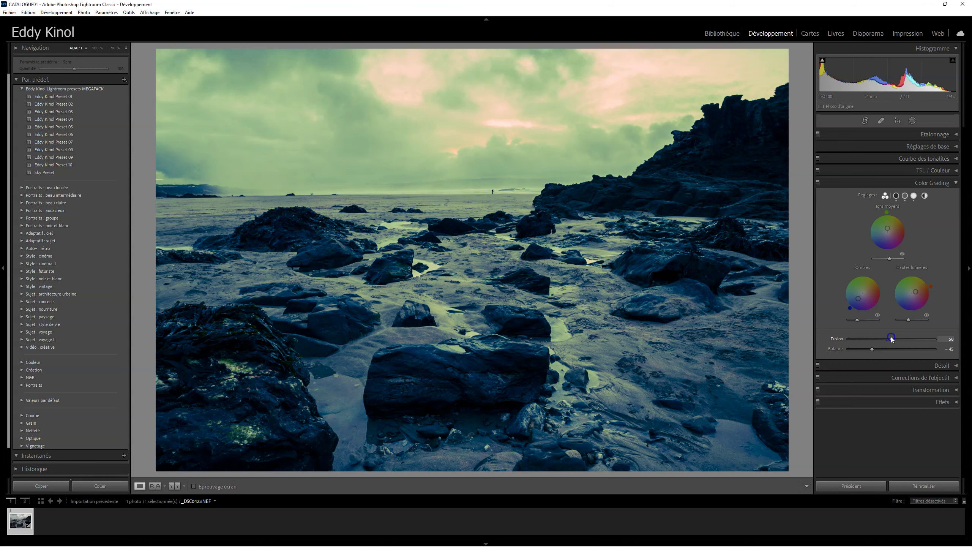
{"action": "left_click_drag", "start_coordinate": [891, 339], "coordinate": [891, 339]}
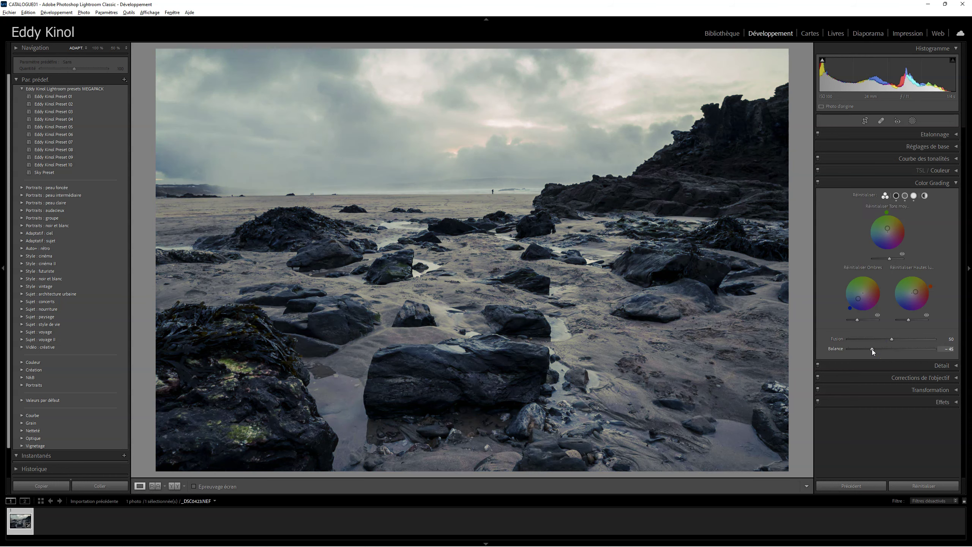
{"action": "left_click_drag", "start_coordinate": [872, 350], "coordinate": [872, 349]}
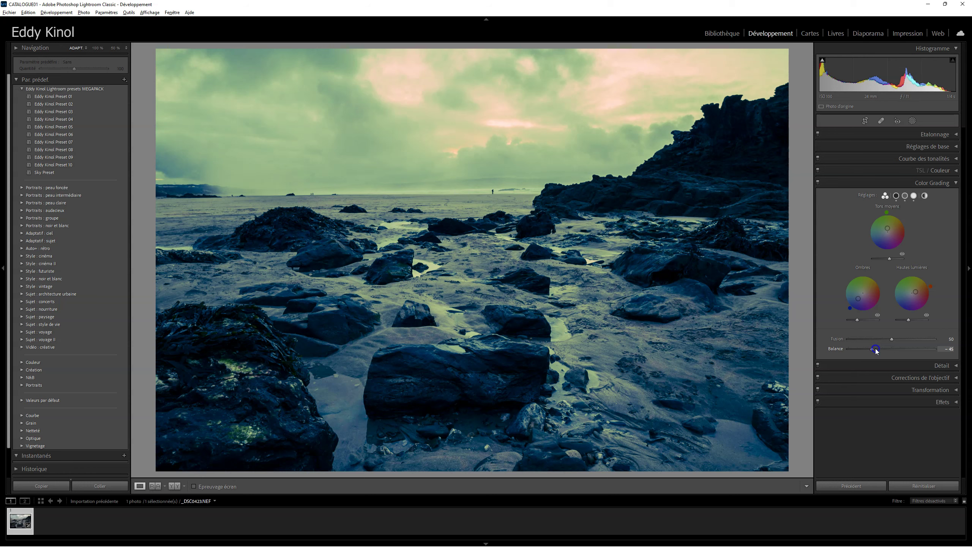
{"action": "mouse_move", "coordinate": [876, 351]}
{"action": "left_mouse_down"}
{"action": "mouse_move", "coordinate": [921, 349]}
{"action": "mouse_move", "coordinate": [880, 351]}
{"action": "left_mouse_up"}
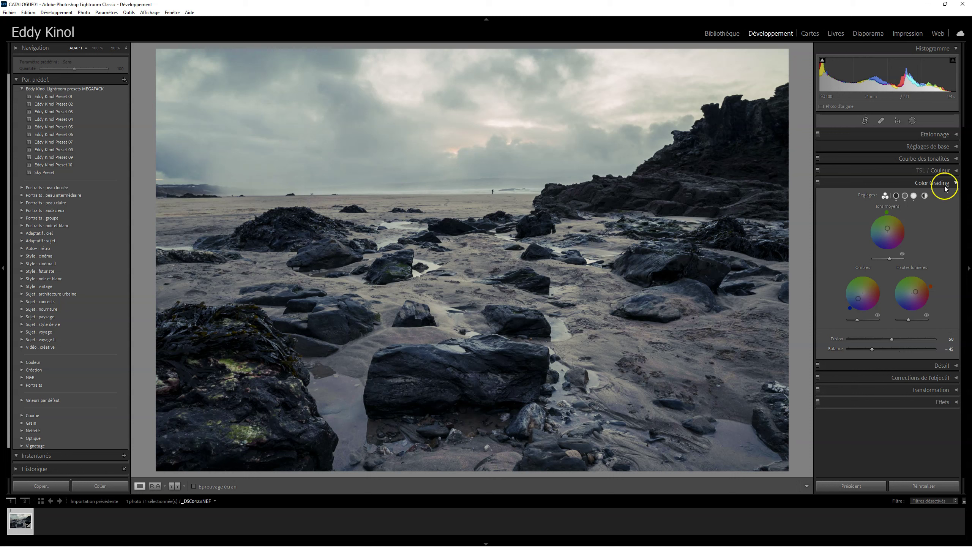
- Examine the hue, saturation and luminance settings on the individual shadows, midtones and highlights wheels
{"action": "left_click", "coordinate": [896, 195]}
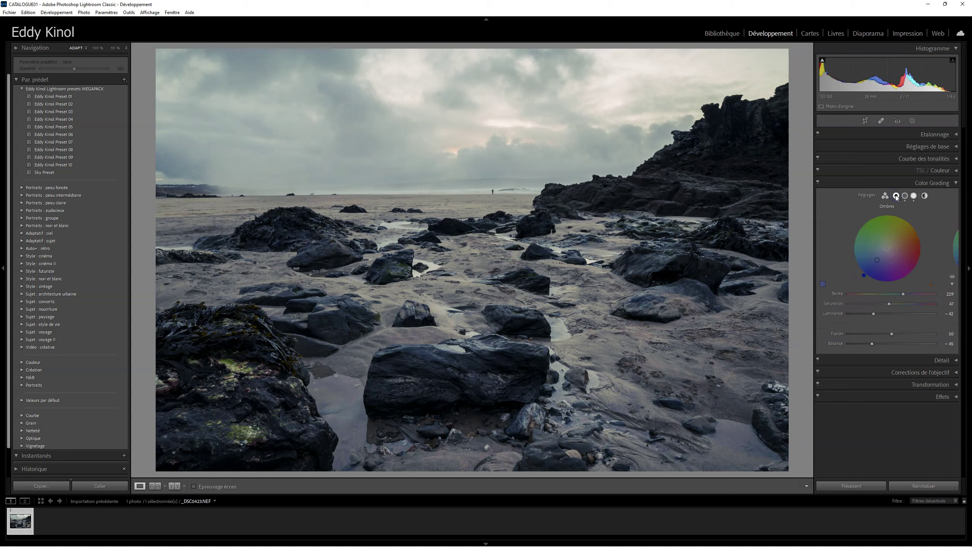
{"action": "left_click", "coordinate": [906, 196]}
{"action": "left_click", "coordinate": [914, 196]}
{"action": "left_click", "coordinate": [896, 196]}
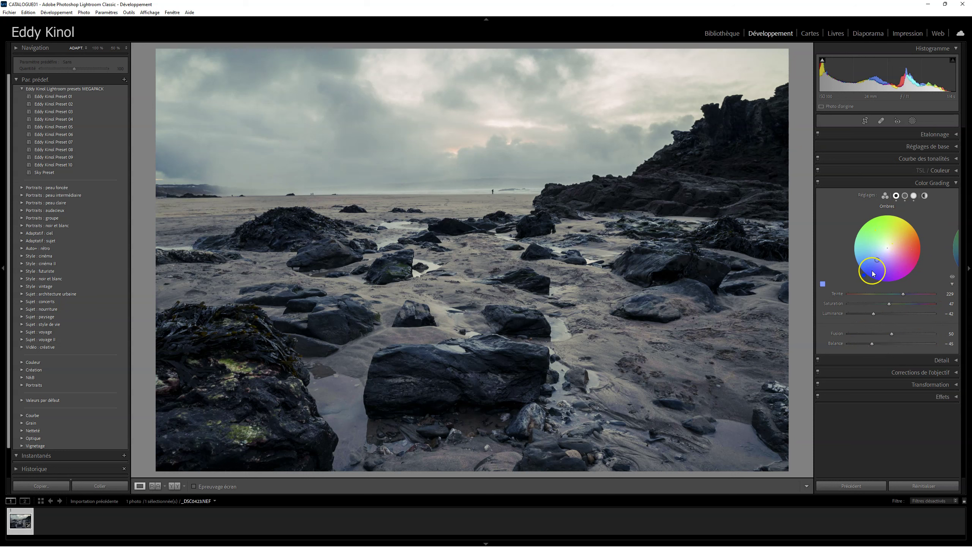
{"action": "left_click", "coordinate": [905, 196]}
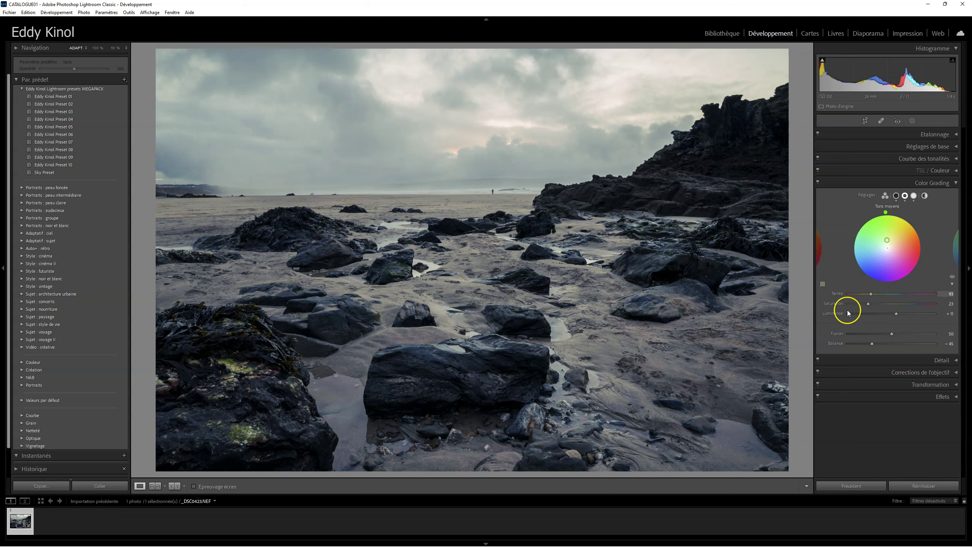
{"action": "left_click", "coordinate": [914, 195]}
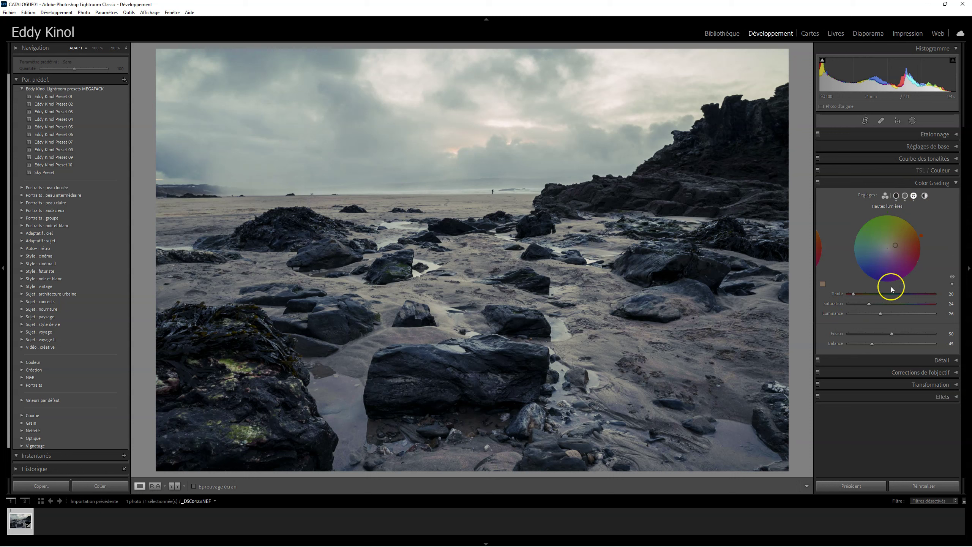
- Try an orange global tint at about hue 24 and saturation 39, and view the three wheels together
{"action": "left_click", "coordinate": [924, 196]}
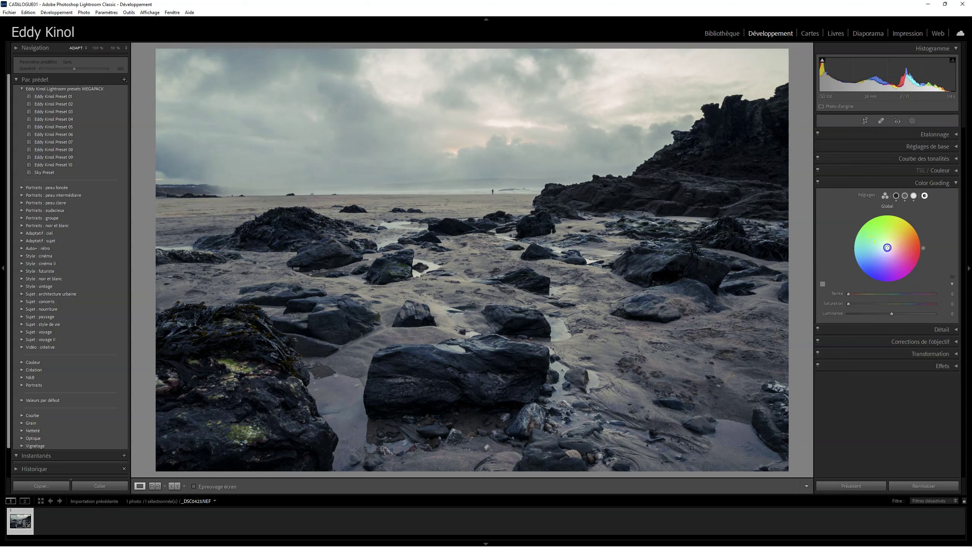
{"action": "left_click_drag", "start_coordinate": [887, 247], "coordinate": [900, 242]}
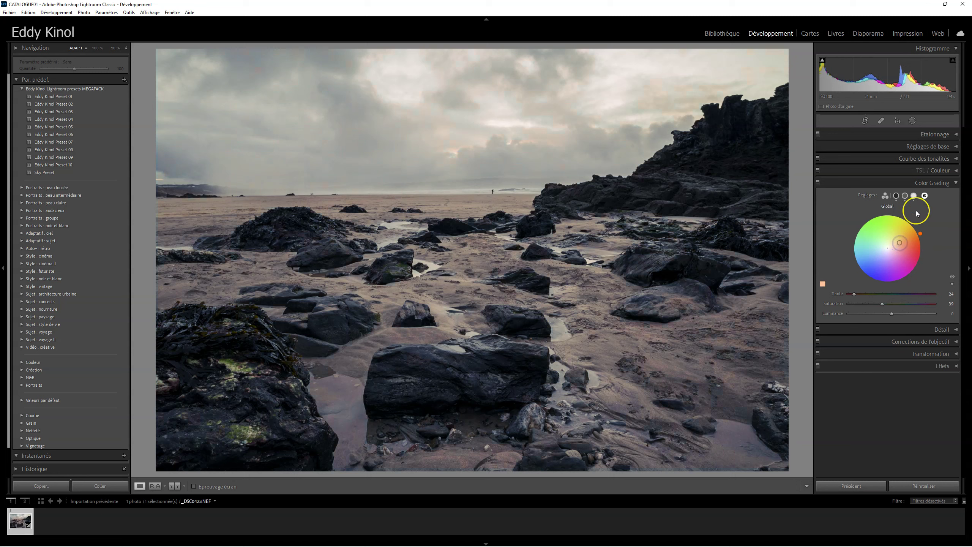
{"action": "left_click", "coordinate": [885, 196]}
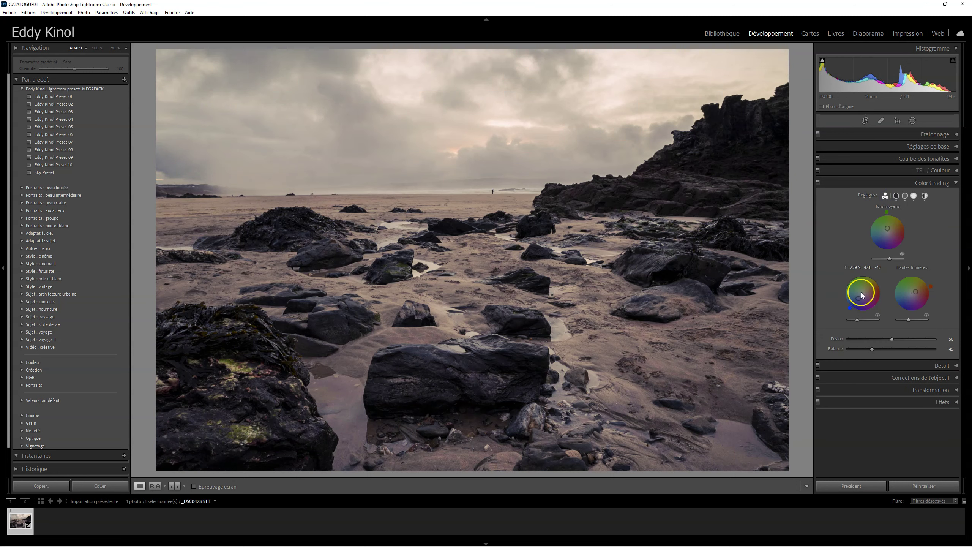
- Change the global tint to a faint purple at about hue 293 and saturation 8, and compare the photo without and with it
{"action": "left_click", "coordinate": [924, 195]}
{"action": "left_click_drag", "start_coordinate": [898, 241], "coordinate": [888, 251]}
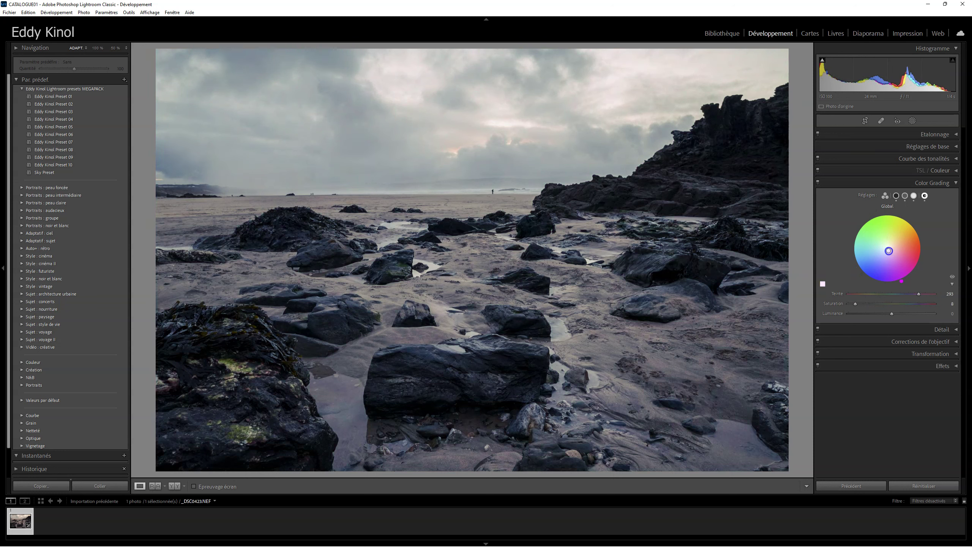
{"action": "left_click", "coordinate": [952, 276]}
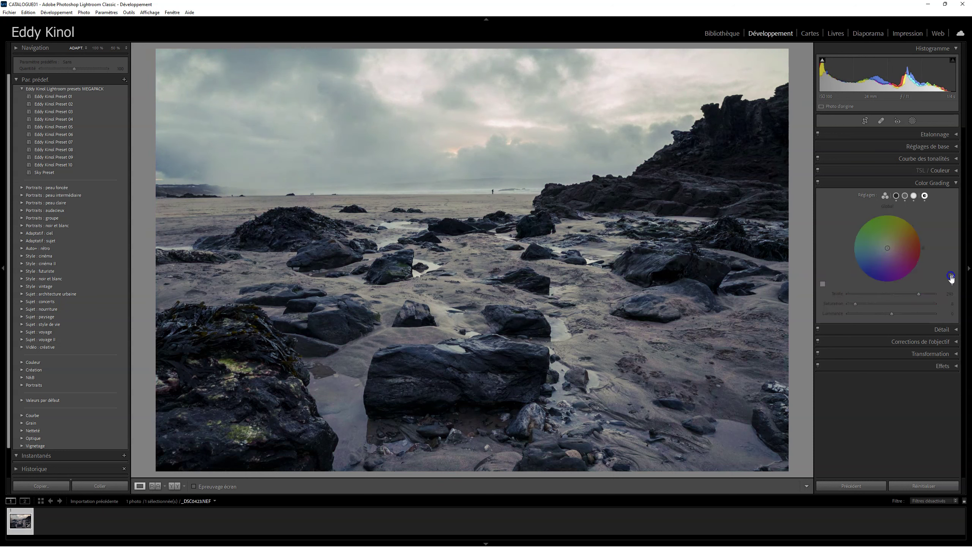
{"action": "left_click", "coordinate": [951, 276]}
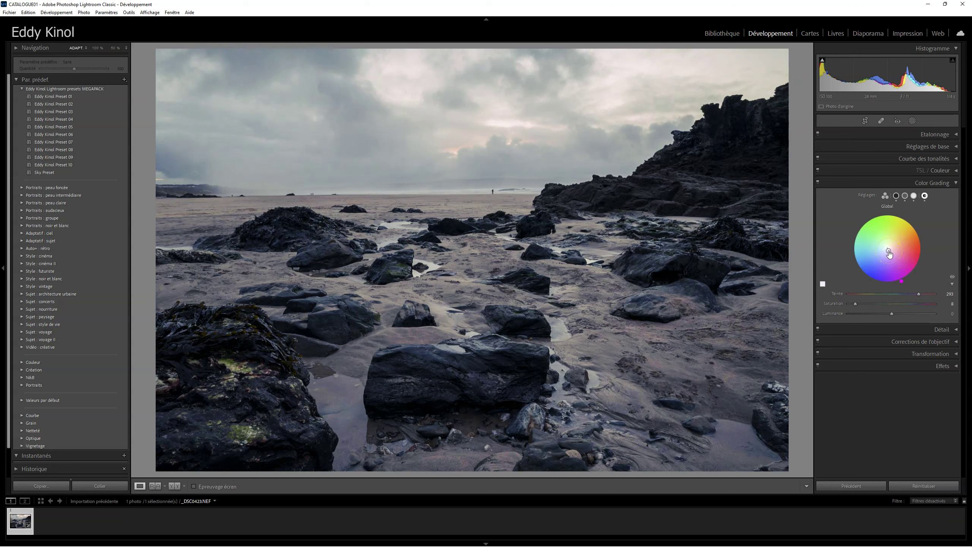
- Change the global tint to a blue at about hue 218 and saturation 21, and compare the photo without and with it
{"action": "left_click_drag", "start_coordinate": [888, 250], "coordinate": [898, 253]}
{"action": "left_click_drag", "start_coordinate": [890, 254], "coordinate": [877, 256]}
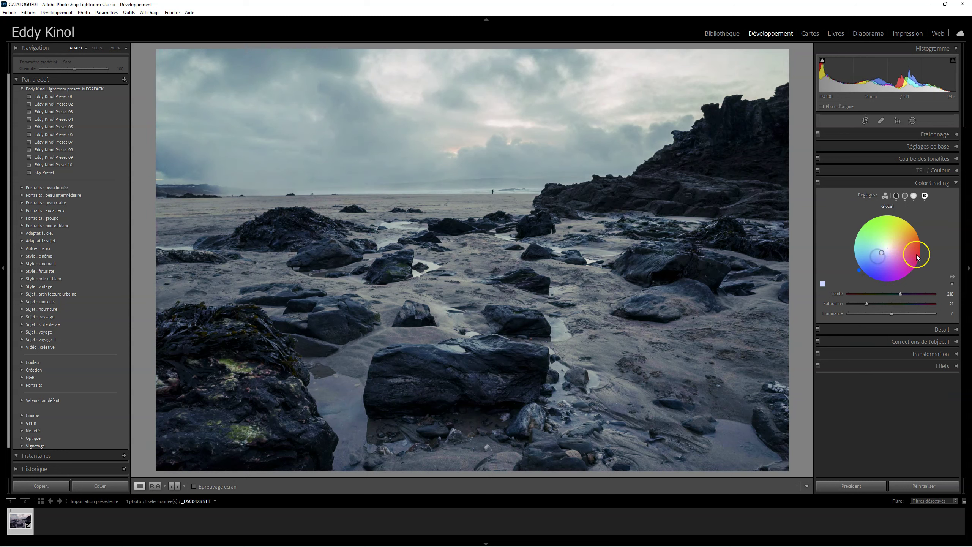
{"action": "left_click", "coordinate": [952, 277]}
{"action": "left_click", "coordinate": [952, 277]}
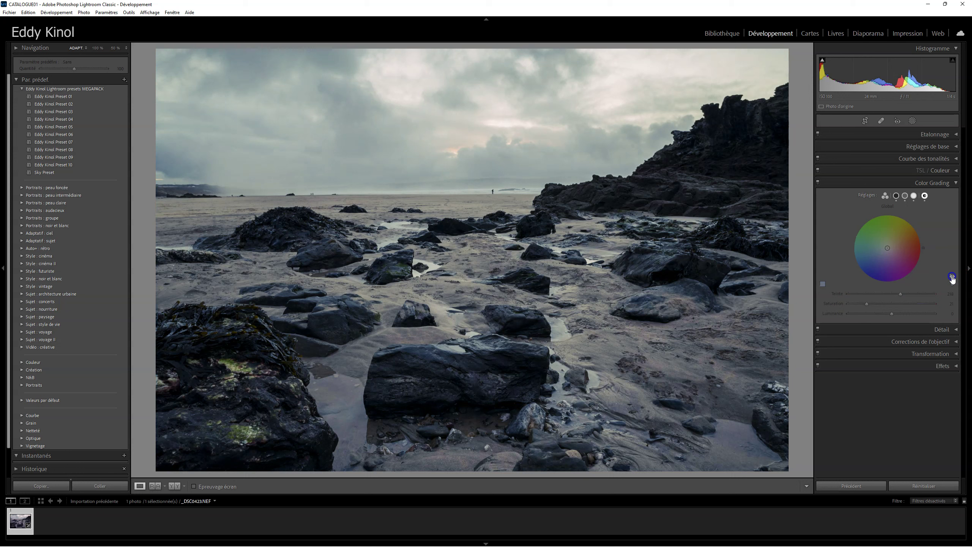
{"action": "left_click", "coordinate": [952, 277]}
- Lower the global blue tint's saturation to about 16, and reset the global adjustment to neutral
{"action": "left_click_drag", "start_coordinate": [882, 253], "coordinate": [883, 251]}
{"action": "key", "text": "alt"}
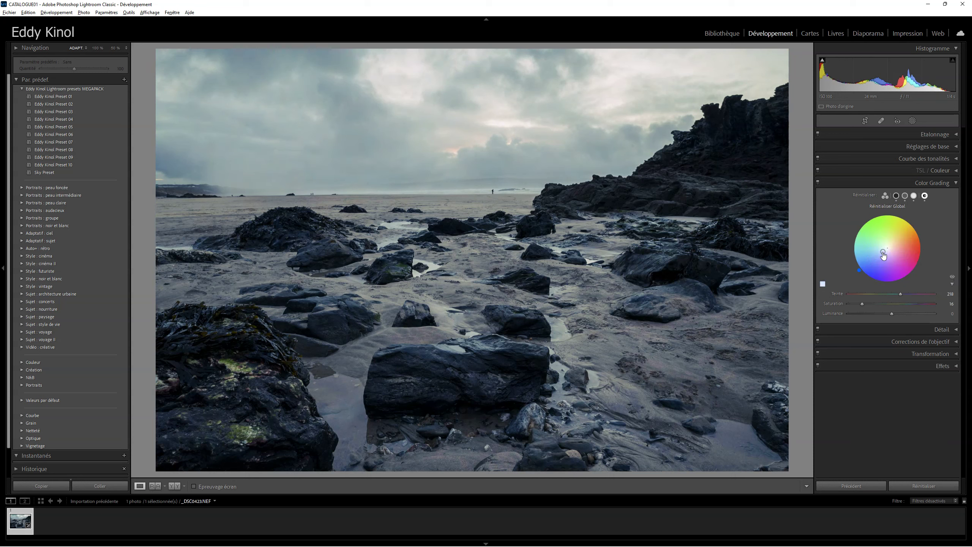
{"action": "left_click", "coordinate": [883, 206], "text": "alt"}
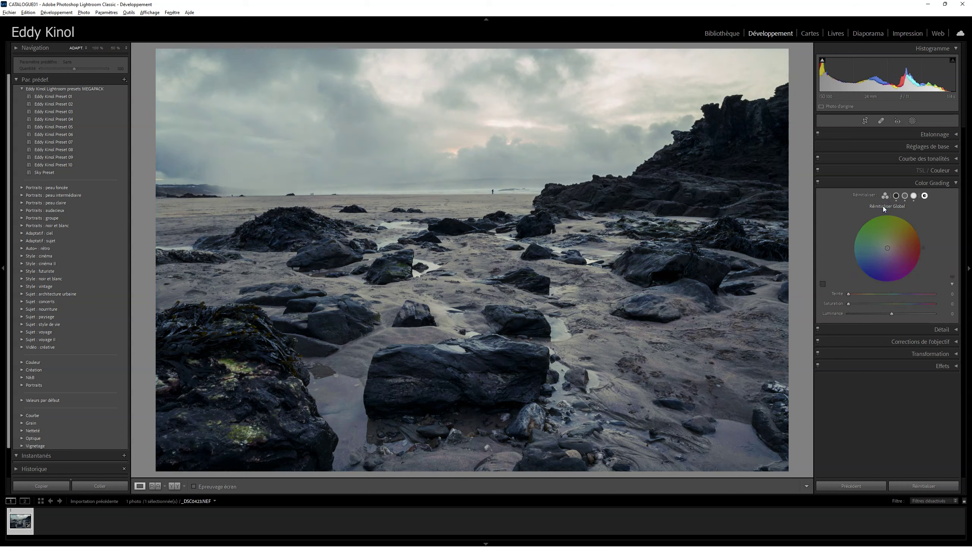
- Review the highlights and midtones wheels individually and return to the combined three-wheel view
{"action": "left_click", "coordinate": [914, 195]}
{"action": "left_click", "coordinate": [906, 197]}
{"action": "left_click", "coordinate": [886, 196]}
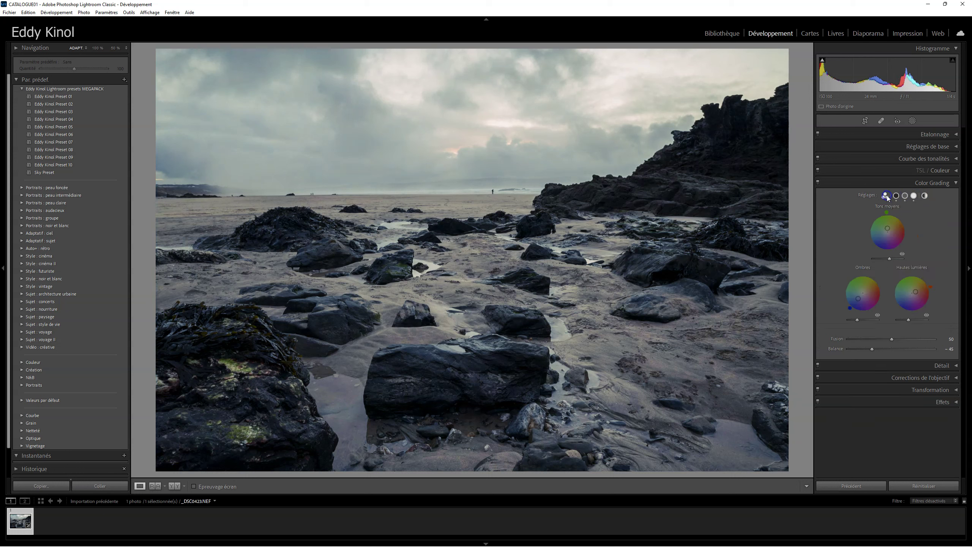